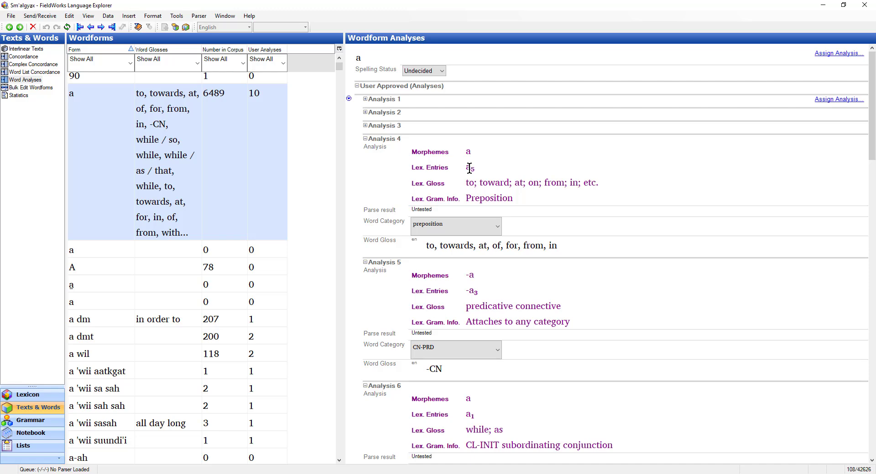
Open the lexicon entry used by Analysis 4 of "a" and set its gloss to "OBL"
click(469, 168)
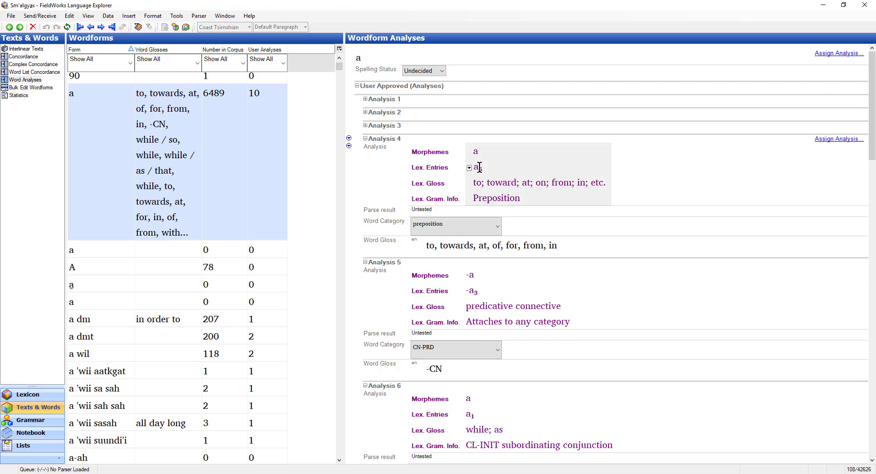
right_click(478, 168)
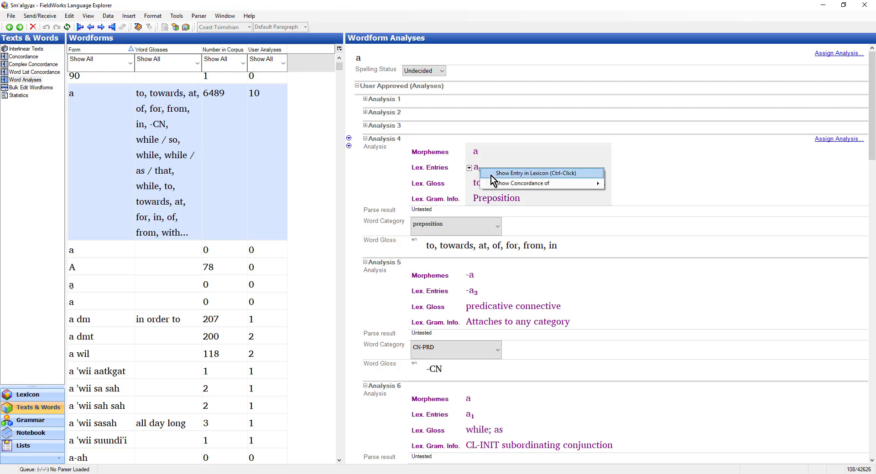
click(491, 176)
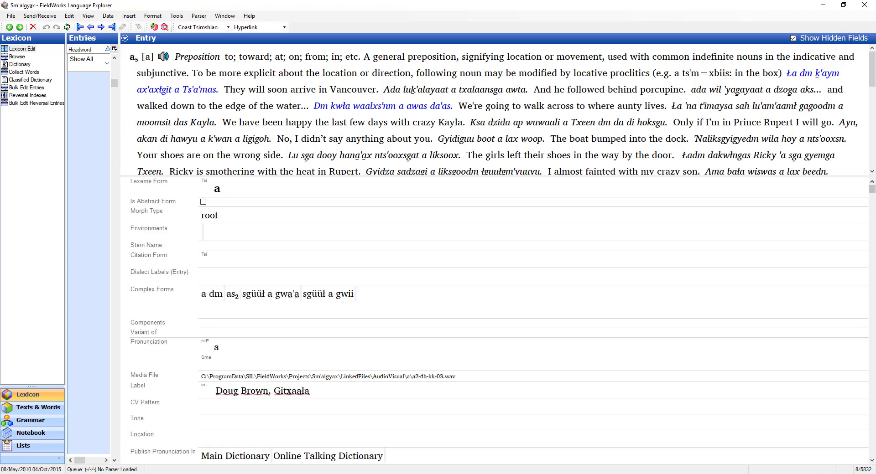
scroll(874, 282, down, 10)
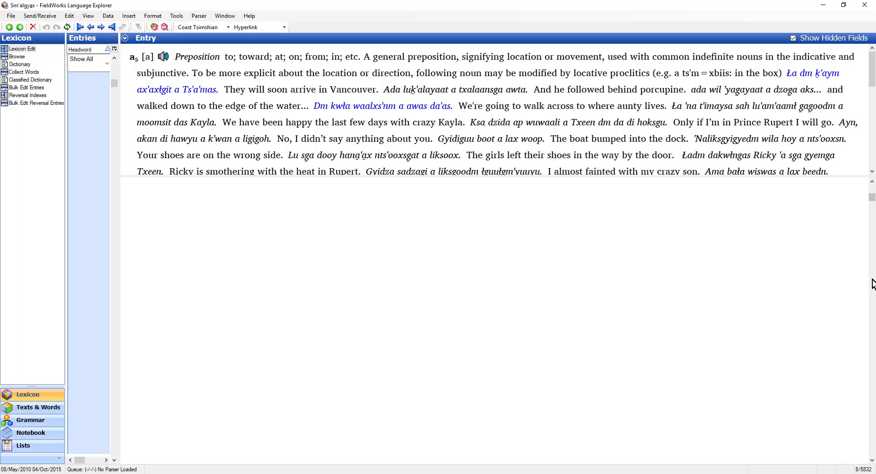
scroll(872, 284, down, 5)
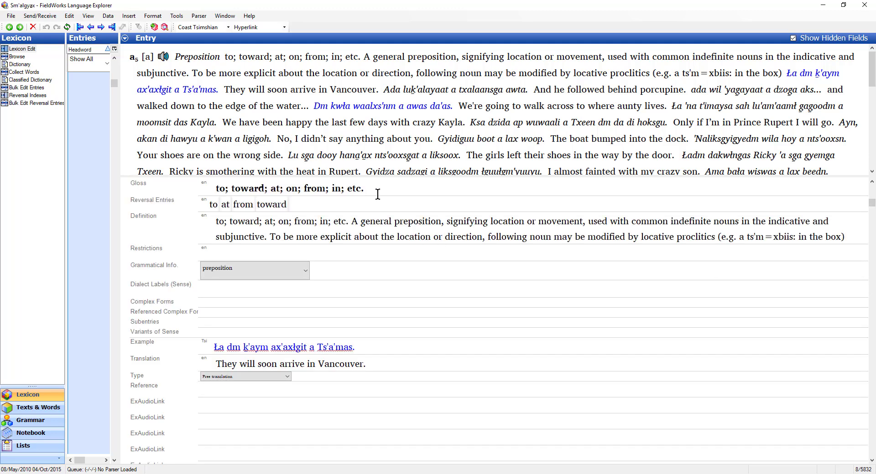
drag(373, 189, 205, 187)
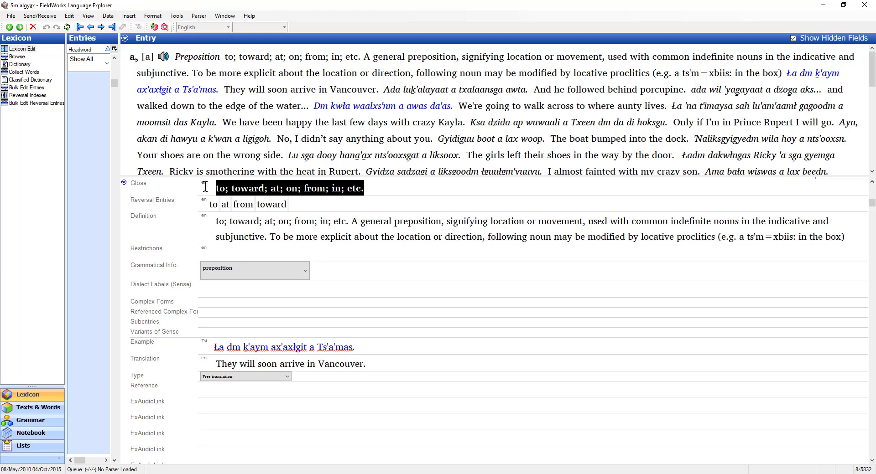
text(OBL)
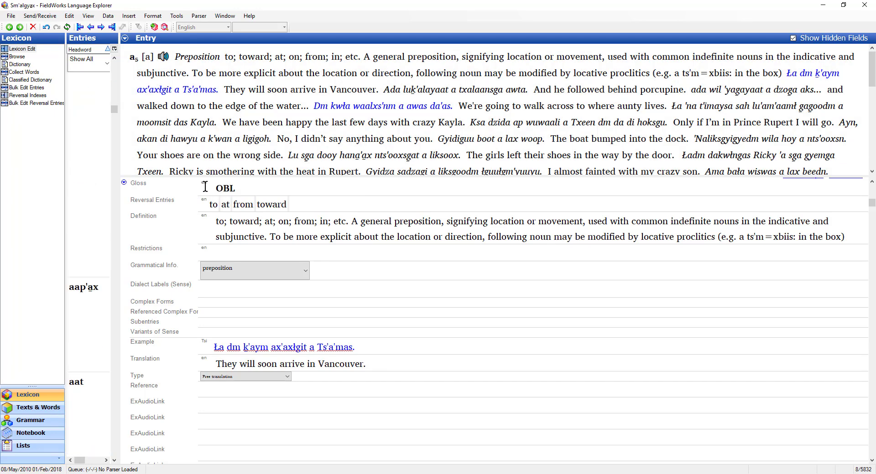
Return to the word analyses and show Analysis 4's word gloss "to, towards, at, of, for, from, in" in the concordance
click(10, 28)
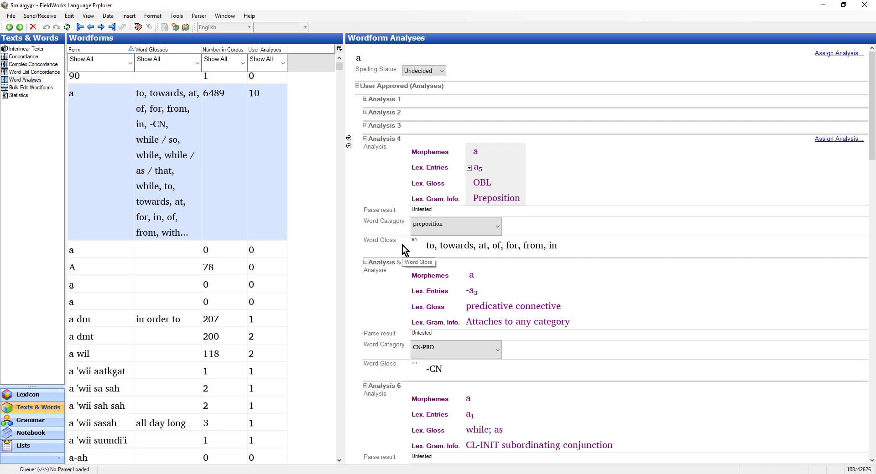
click(355, 243)
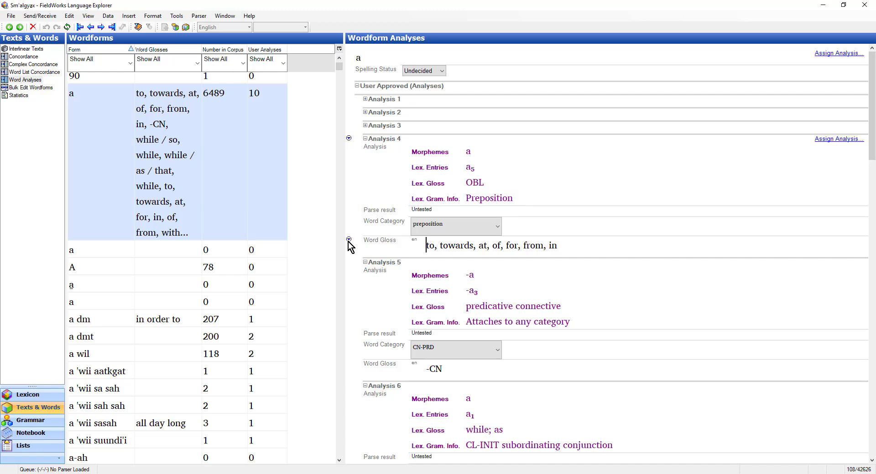
right_click(350, 246)
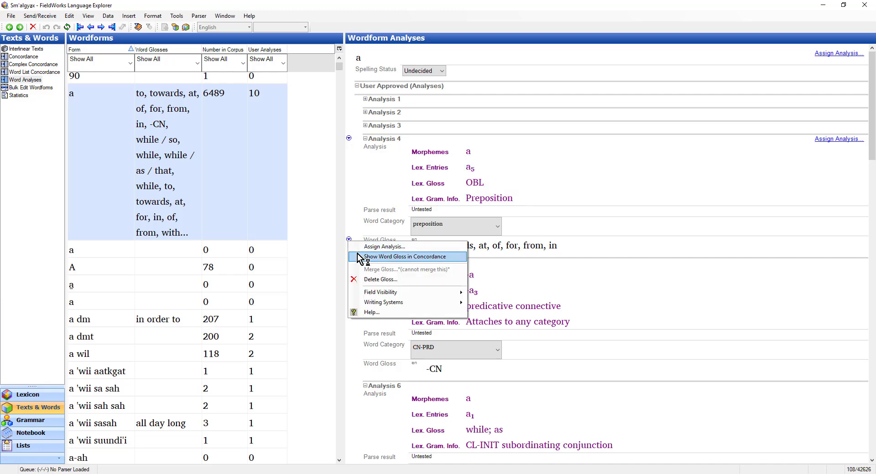
click(400, 258)
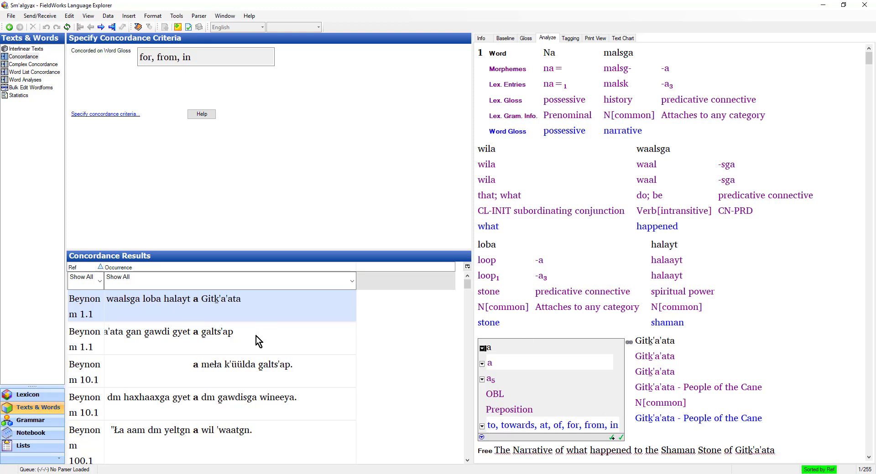
Give "a" in the second concordance occurrence, "gyet a galts'ap", a new word gloss "of"
click(241, 337)
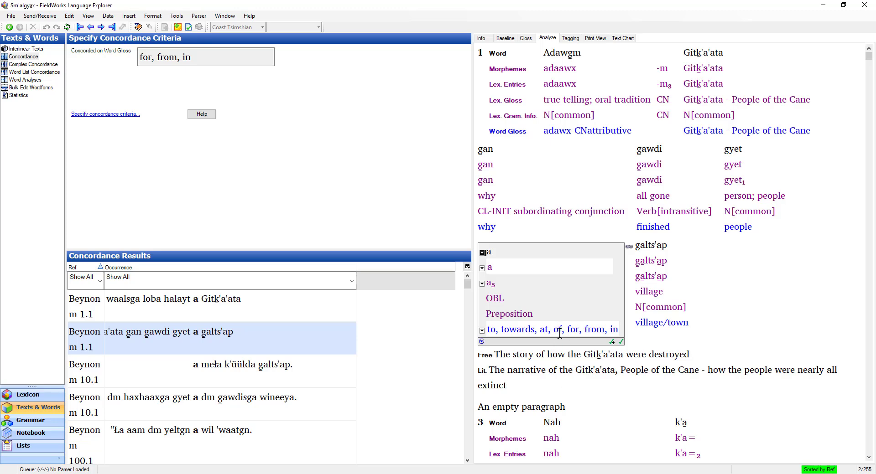
click(482, 331)
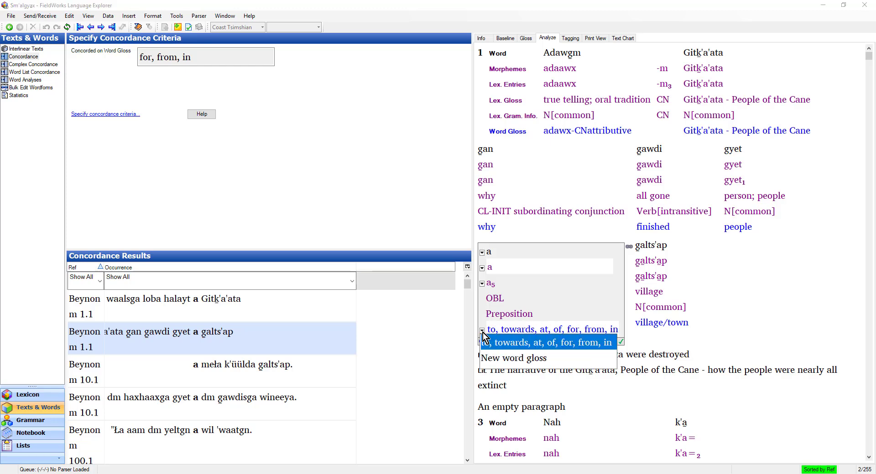
click(487, 358)
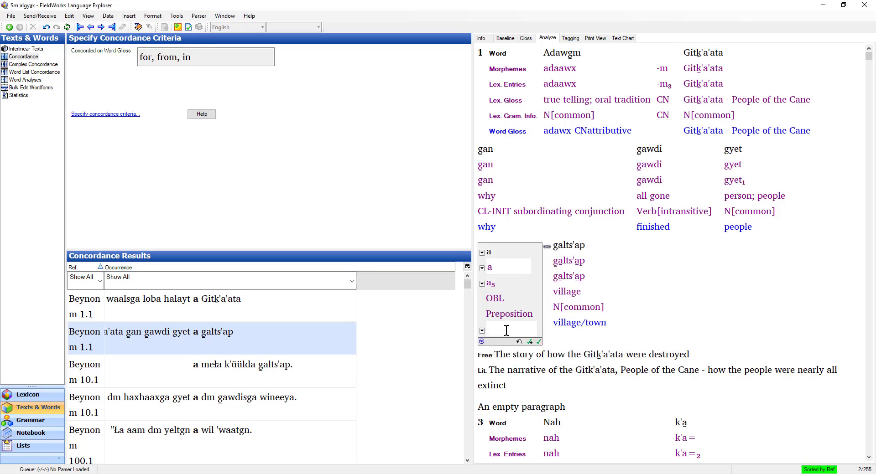
text(of)
key(Tab)
In the word analyses, add the word glosses "for", "from" and "in" to Analysis 4 of "a"
click(23, 80)
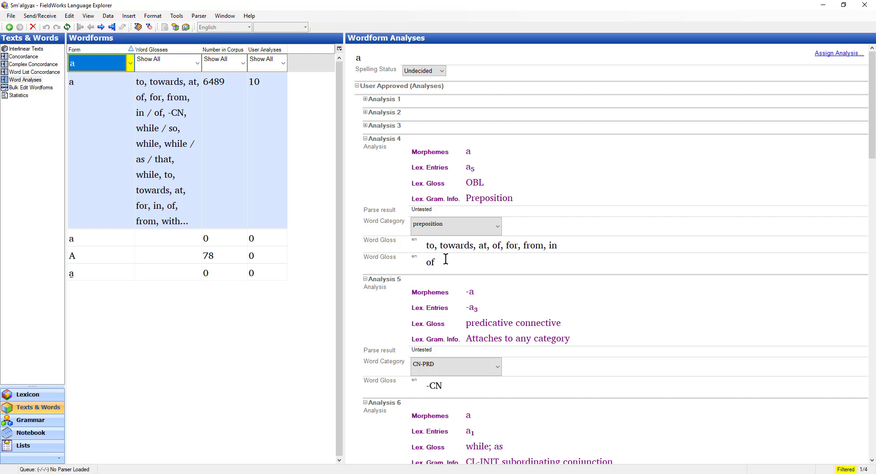
right_click(354, 138)
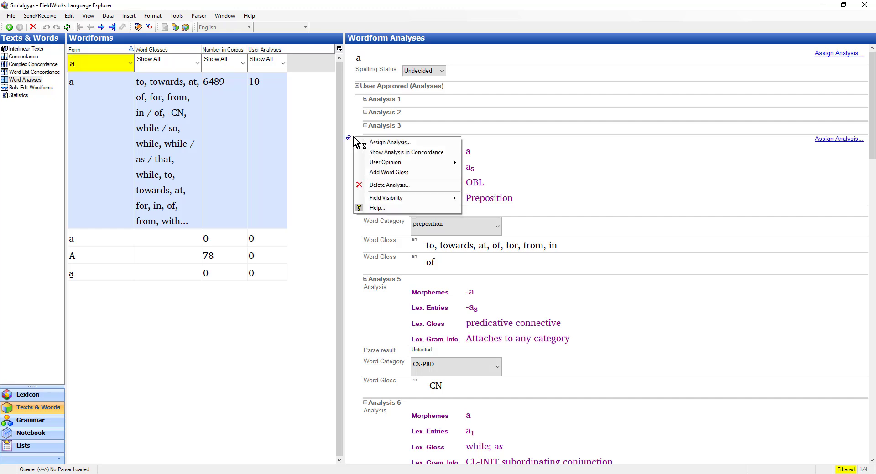
click(367, 172)
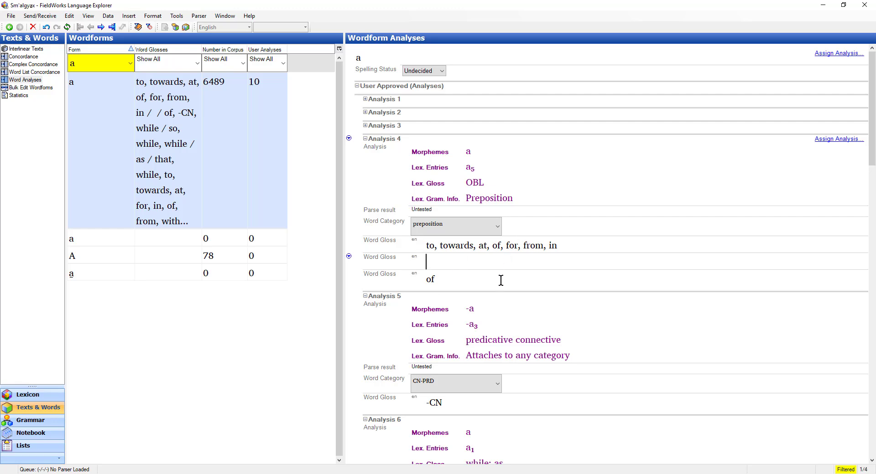
text(for)
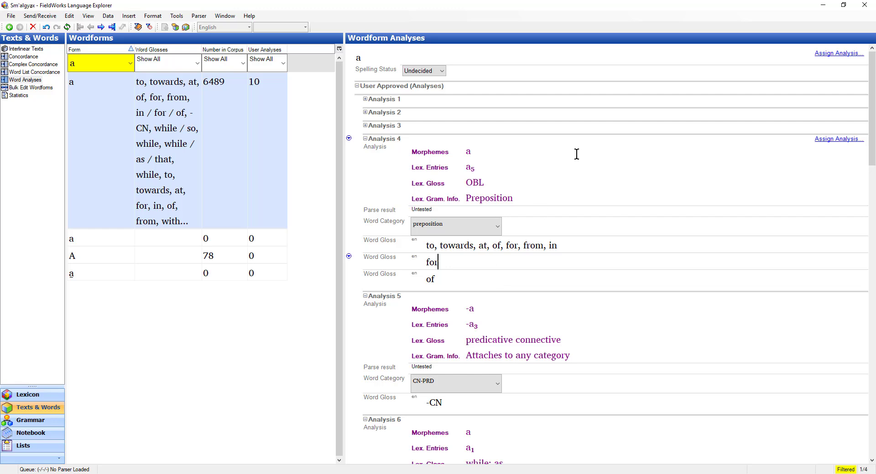
click(348, 138)
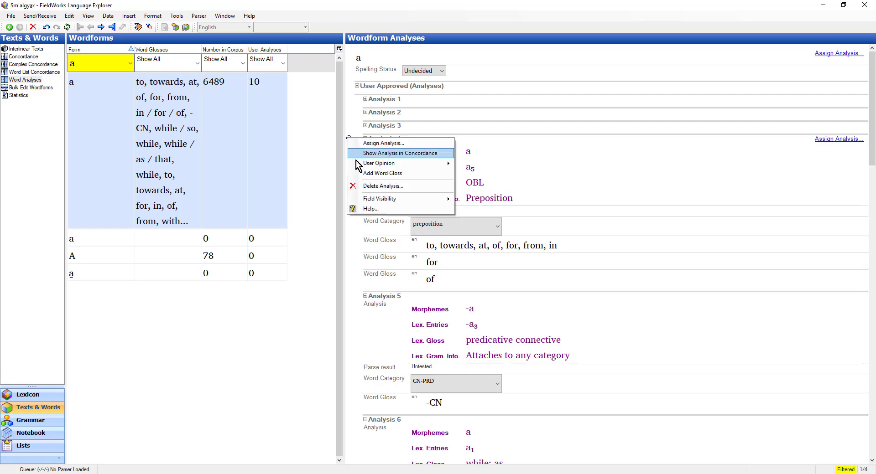
click(375, 174)
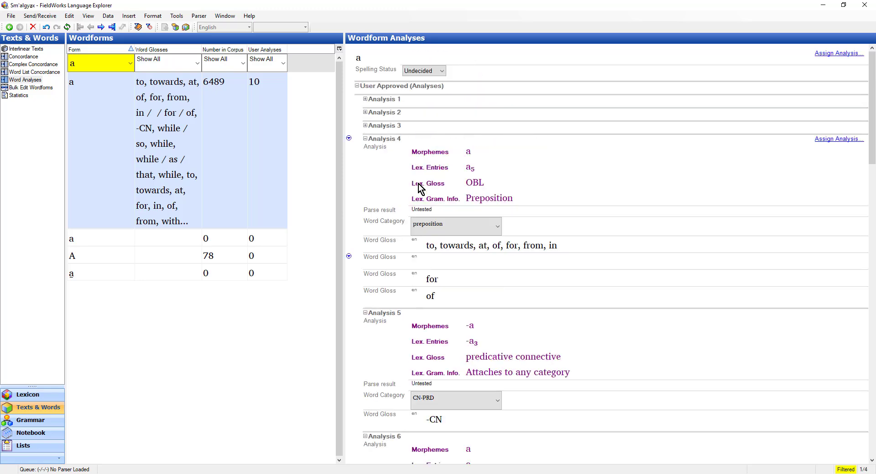
text(from)
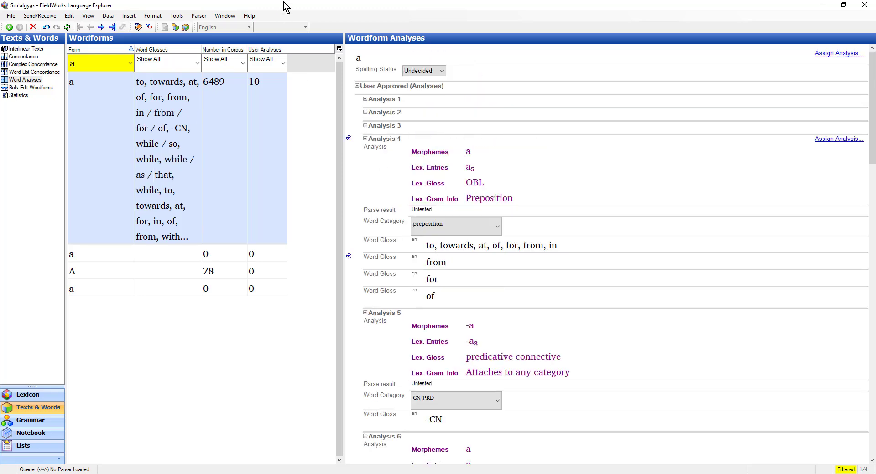
click(349, 139)
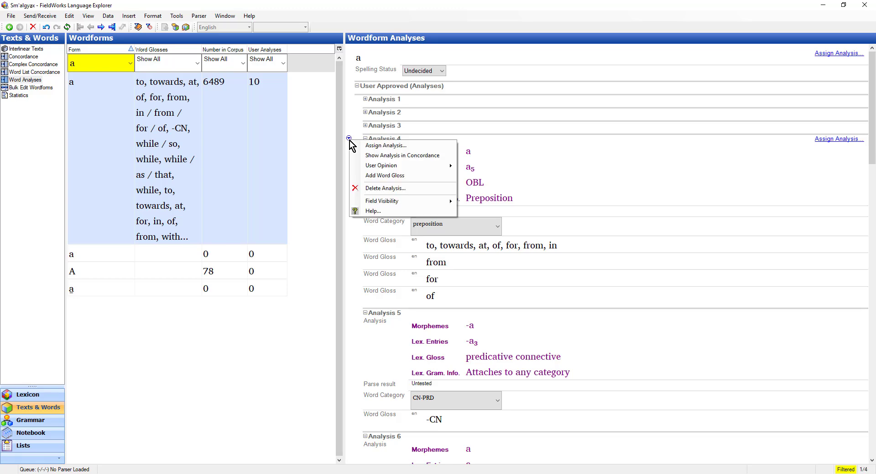
click(377, 179)
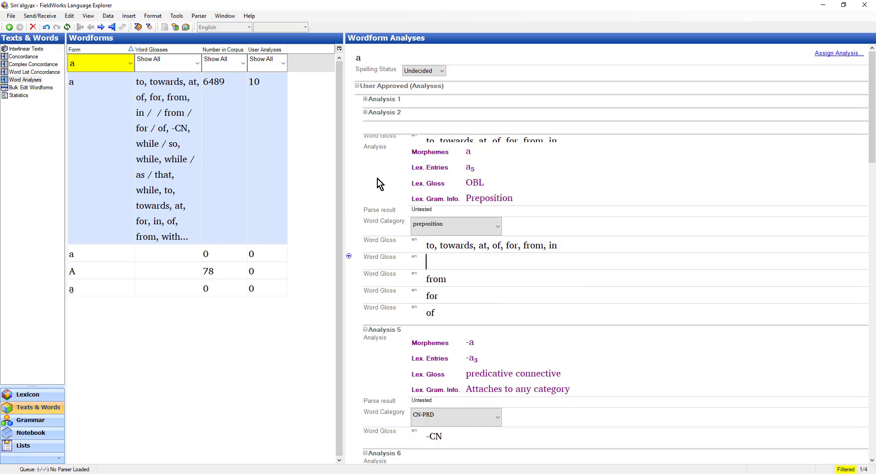
text(in)
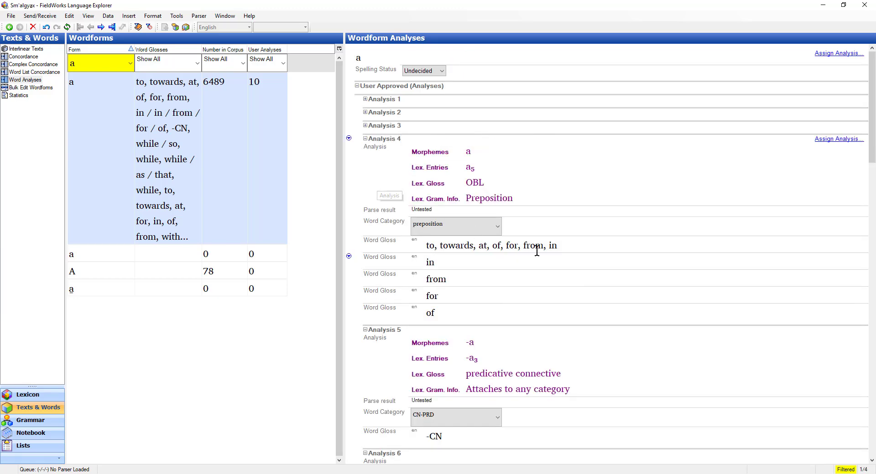
Open the Assign Analysis tool for Analysis 4 and enlarge its window to show more occurrences
click(486, 246)
click(349, 138)
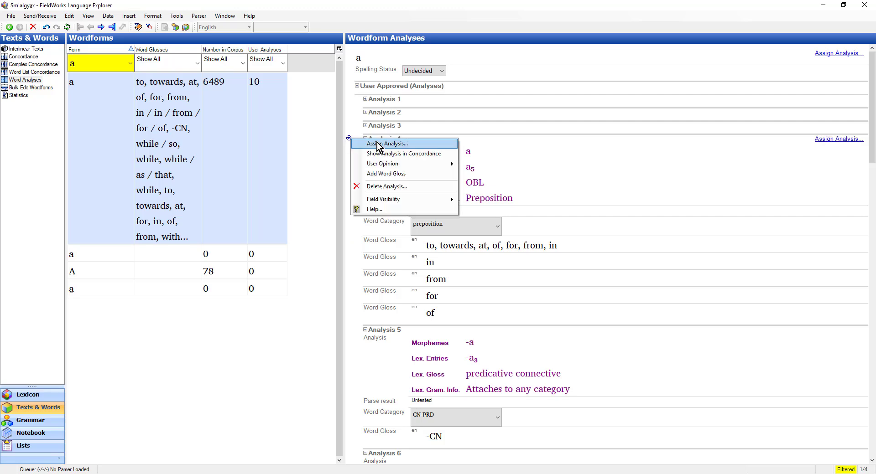
click(349, 239)
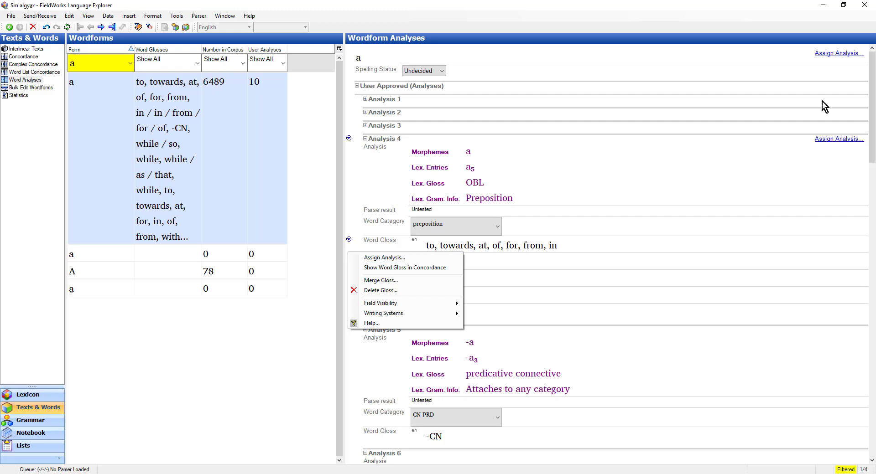
click(831, 140)
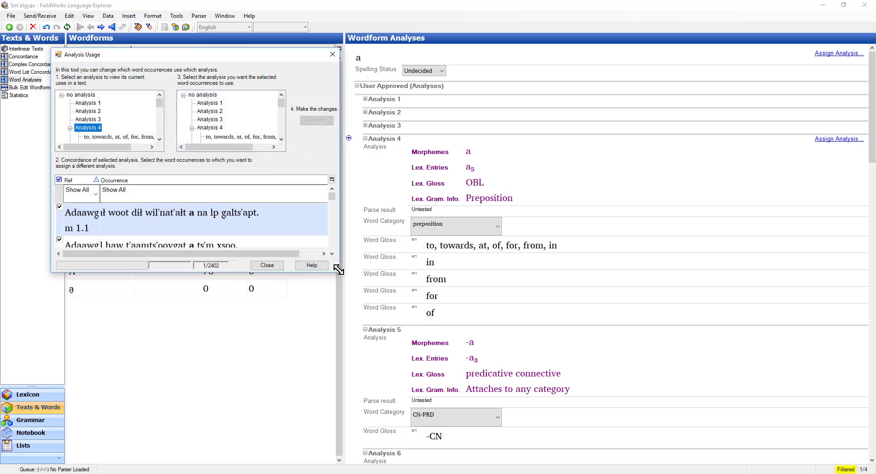
drag(338, 269, 390, 301)
drag(410, 318, 412, 318)
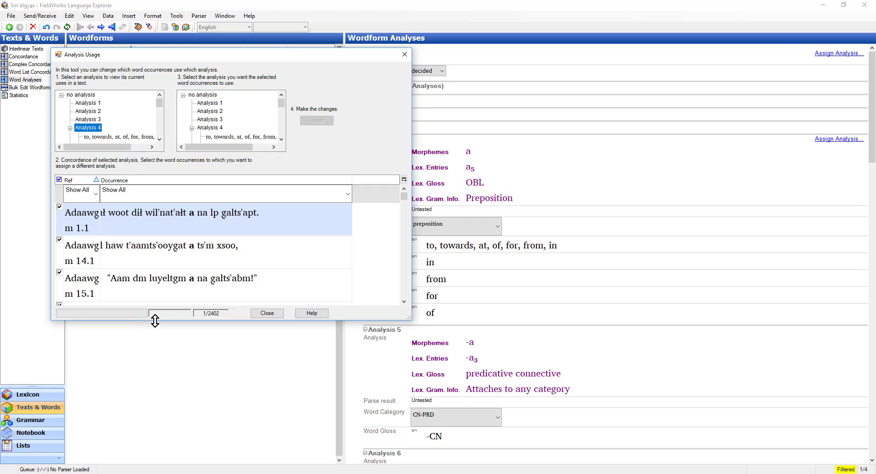
drag(155, 321, 176, 421)
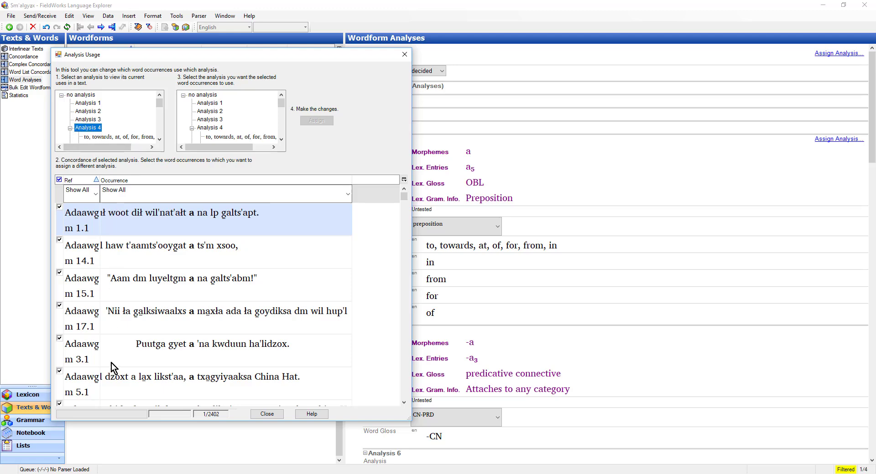
View the occurrences that use Analysis 4's combined gloss and those that use its "of" gloss
click(118, 137)
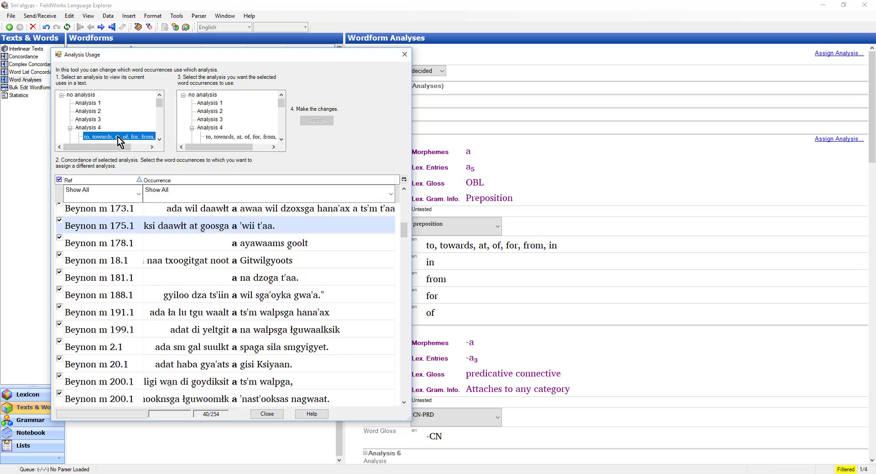
click(159, 140)
click(159, 140)
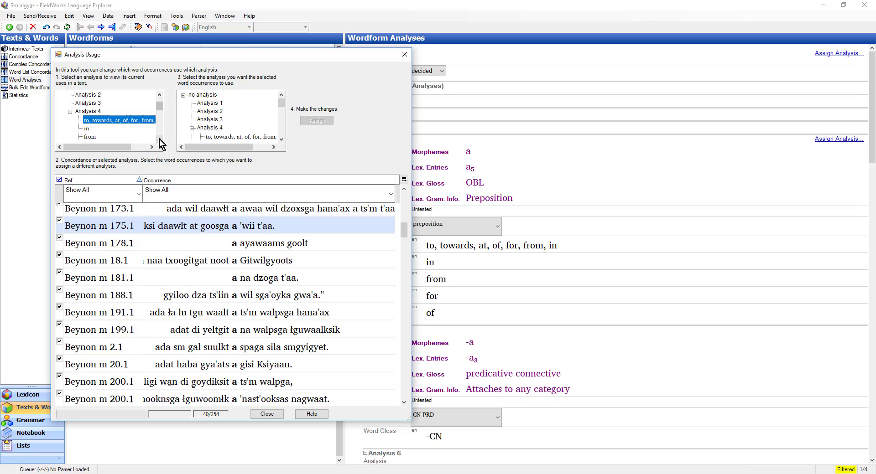
click(159, 140)
click(159, 140)
click(159, 140)
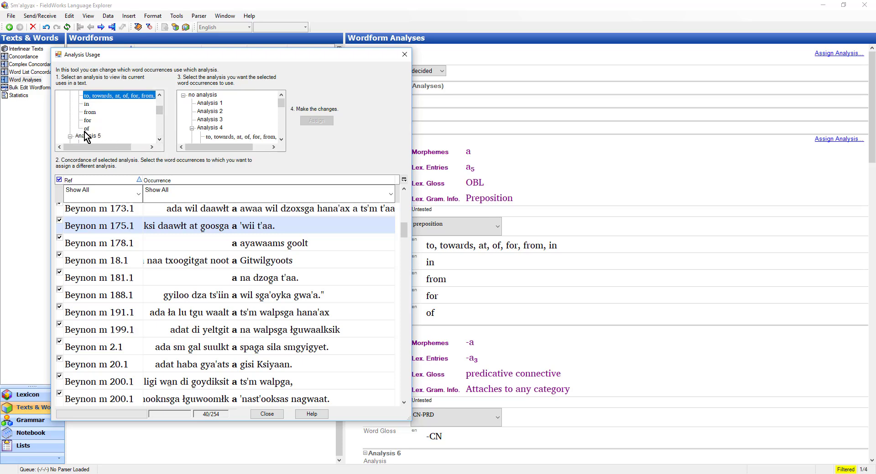
click(86, 128)
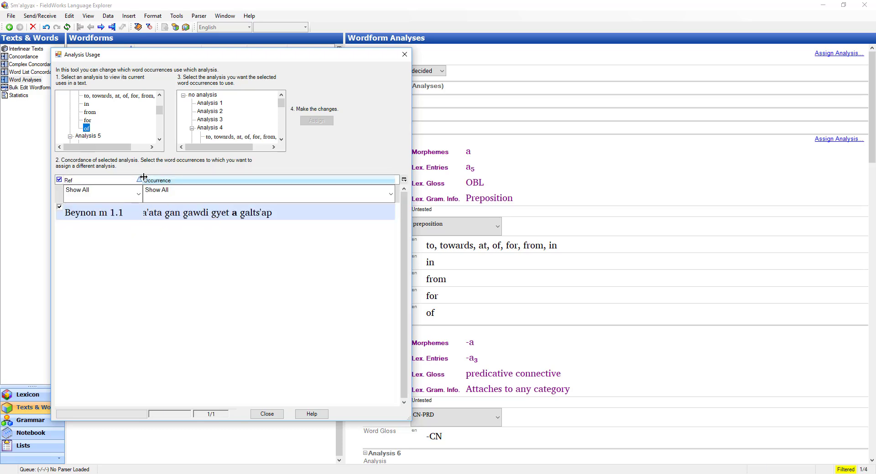
Widen the Analysis Usage window and its Occurrence column, narrowing the Ref column slightly
drag(143, 177, 136, 178)
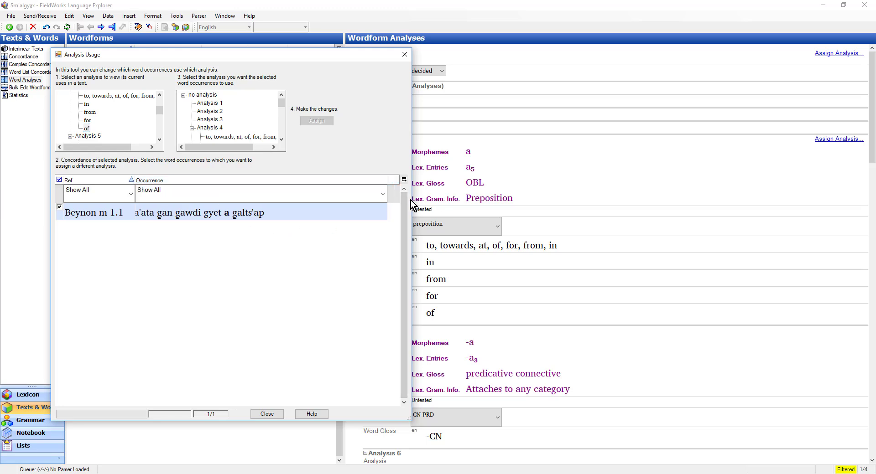
drag(411, 200, 482, 201)
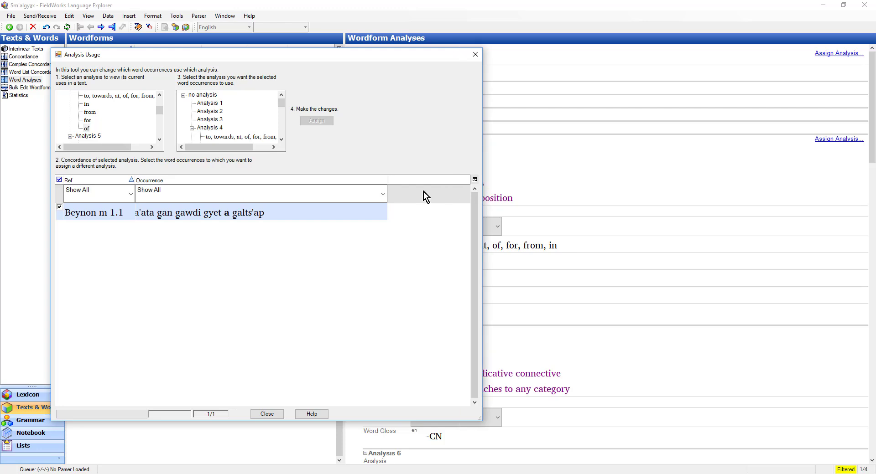
drag(386, 180, 425, 180)
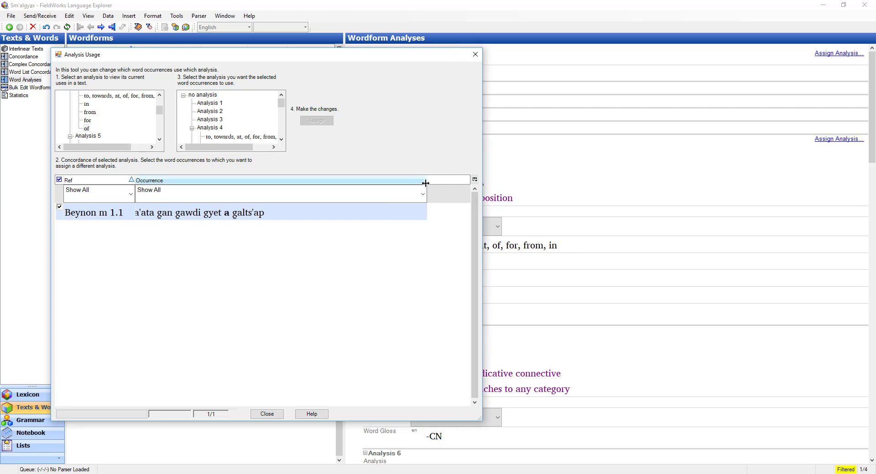
Reassign only the occurrences "halayt a Gitḵ'a'ata" (1.1) and "ts'ilaayu a gwaay" (101.1) from the combined gloss to "of", and view that gloss's occurrences
click(105, 96)
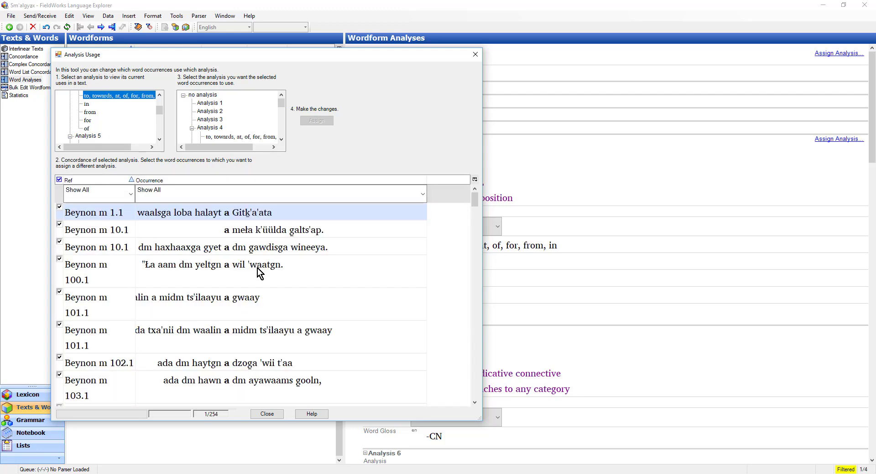
click(58, 180)
click(76, 199)
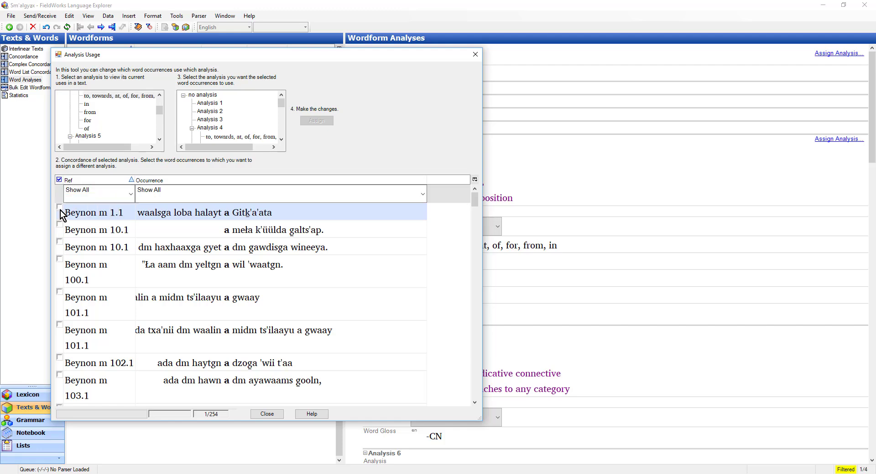
click(60, 211)
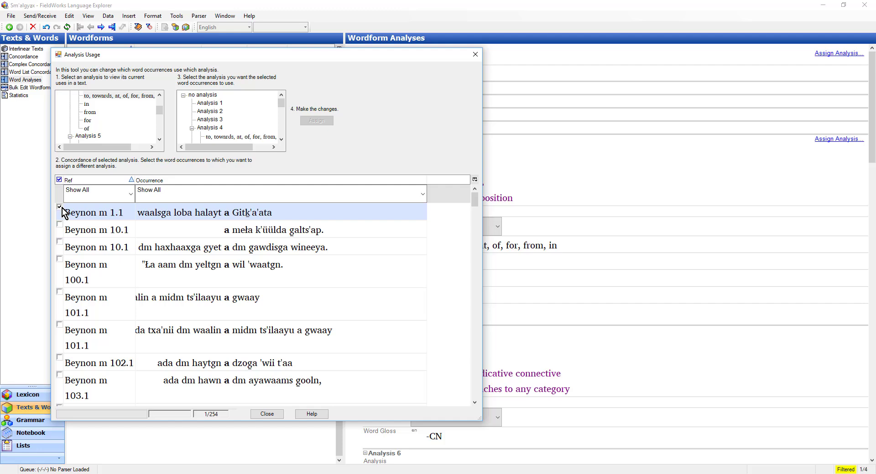
click(59, 292)
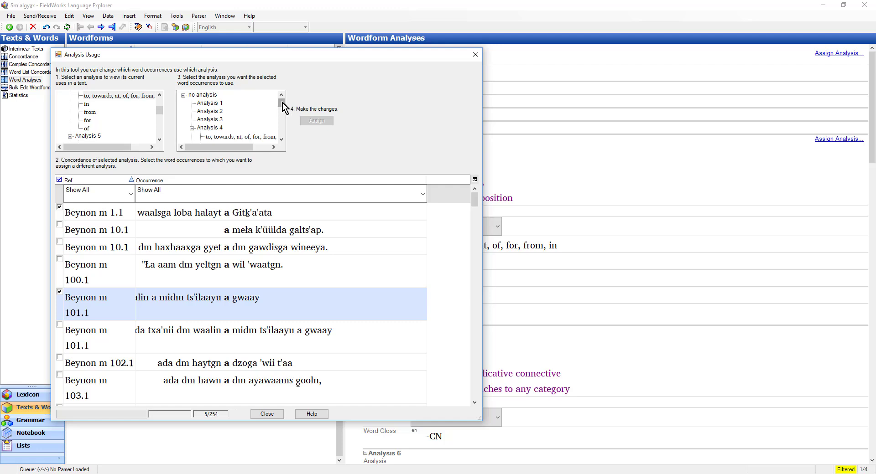
drag(281, 102, 242, 118)
click(208, 130)
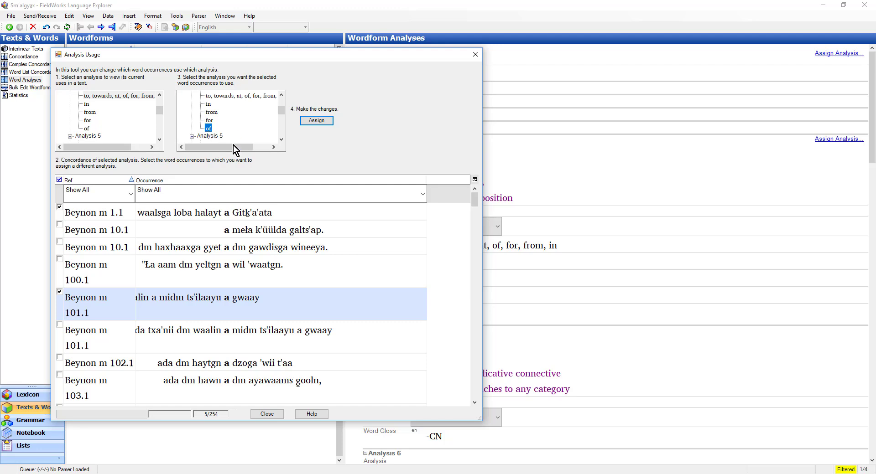
click(317, 121)
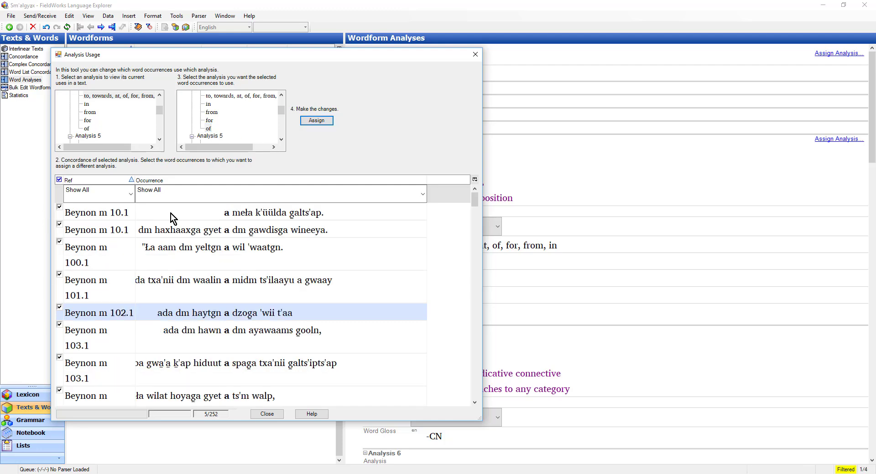
click(87, 129)
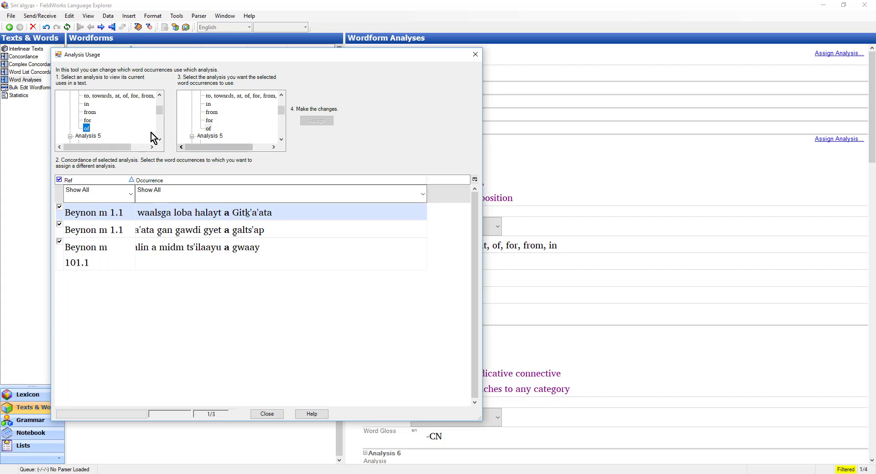
Reassign only the combined-gloss occurrence at 100.1 and both at 103.1 to "from", and check that gloss's occurrences
click(125, 94)
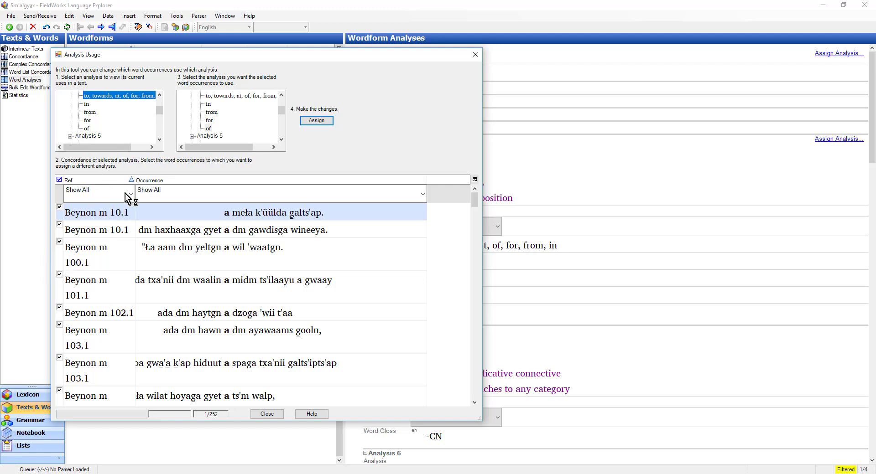
click(211, 112)
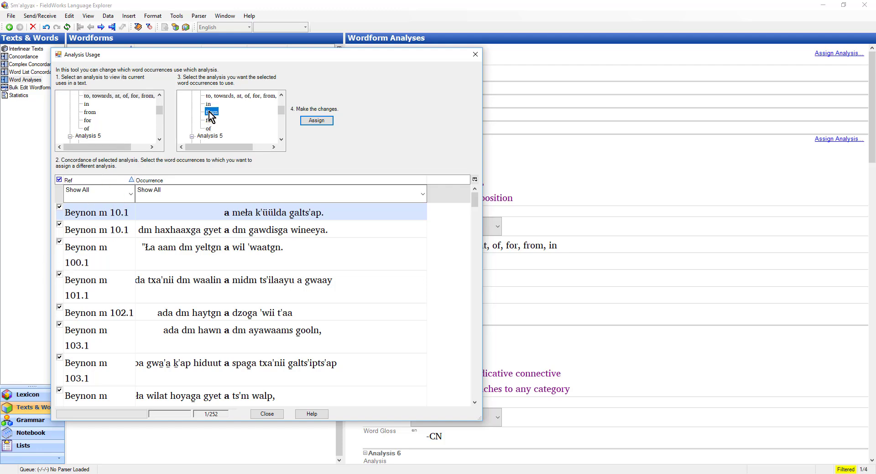
click(59, 181)
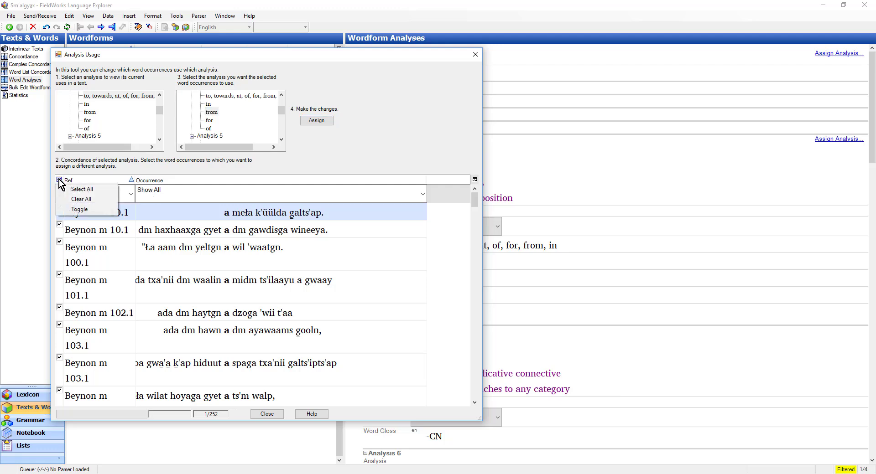
click(82, 199)
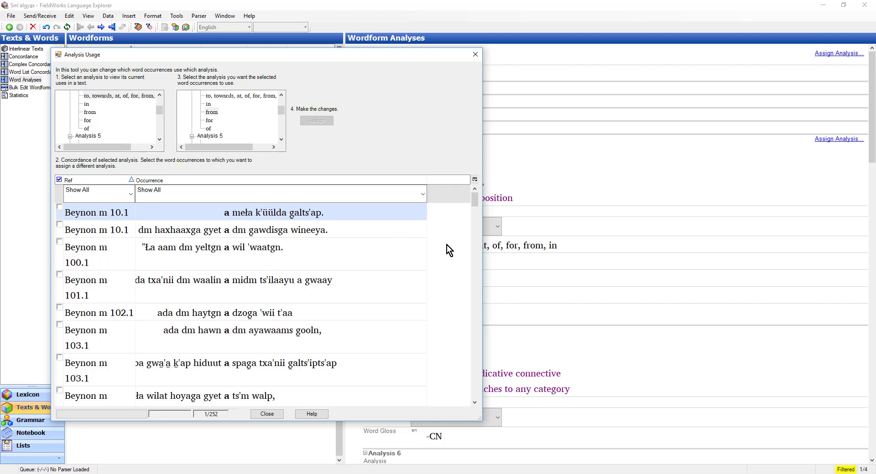
drag(483, 249, 623, 249)
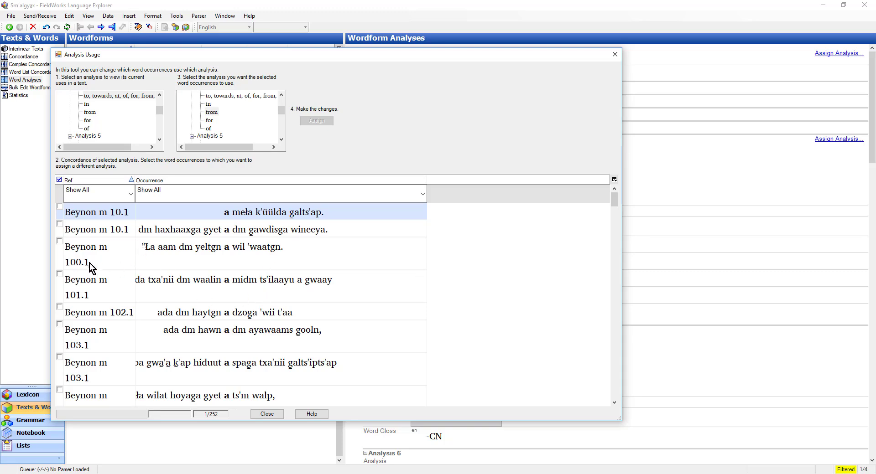
click(59, 242)
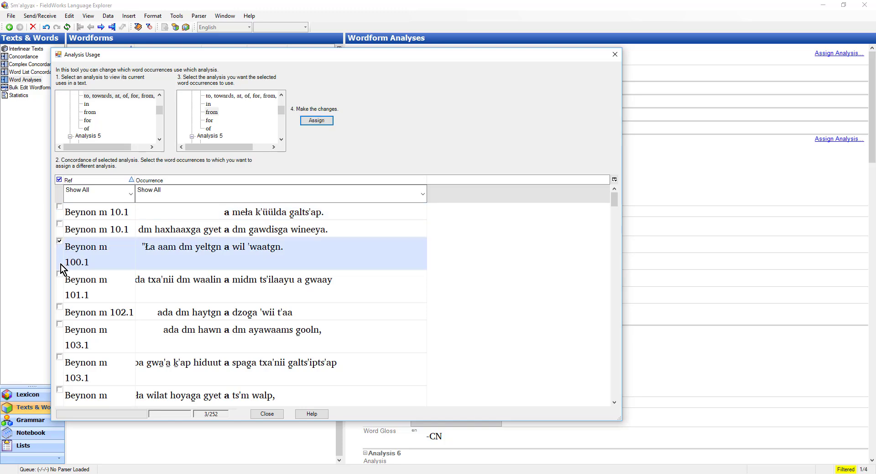
click(60, 324)
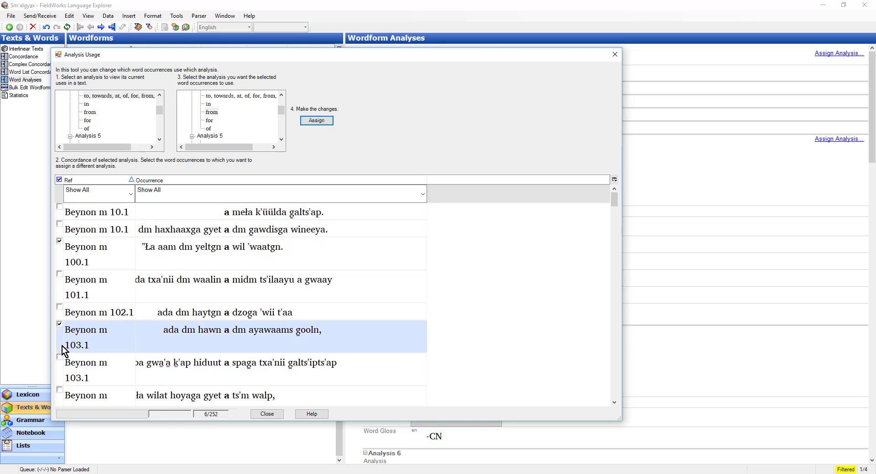
click(59, 357)
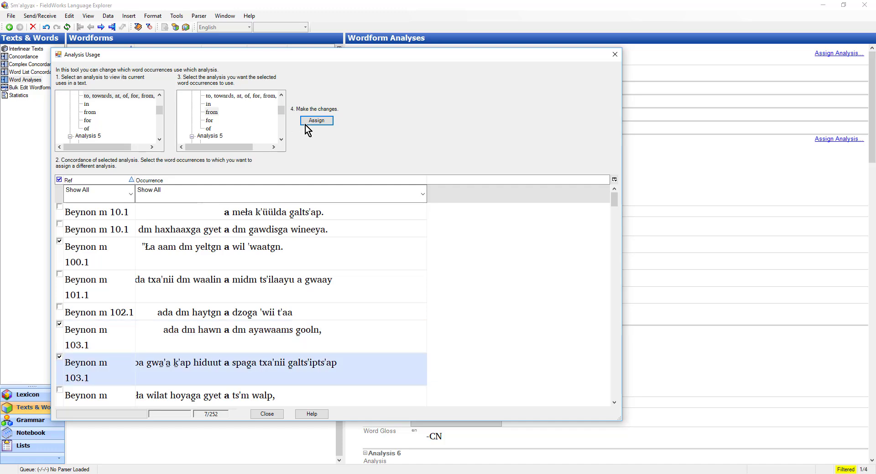
click(317, 120)
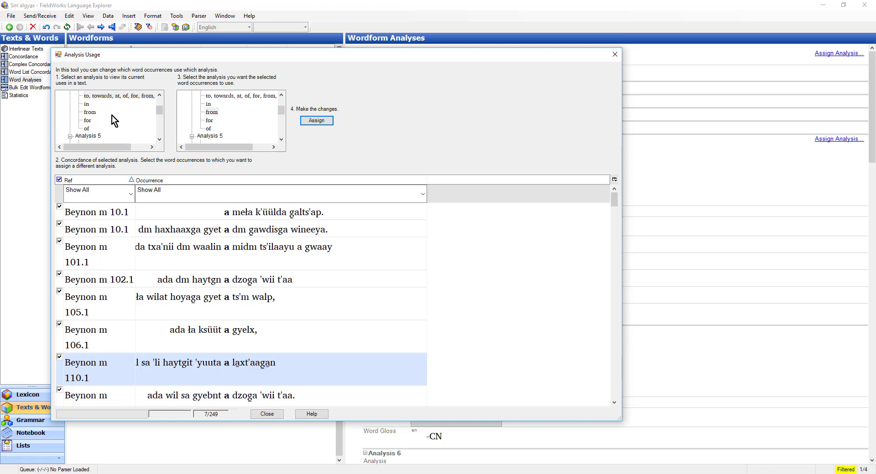
click(93, 112)
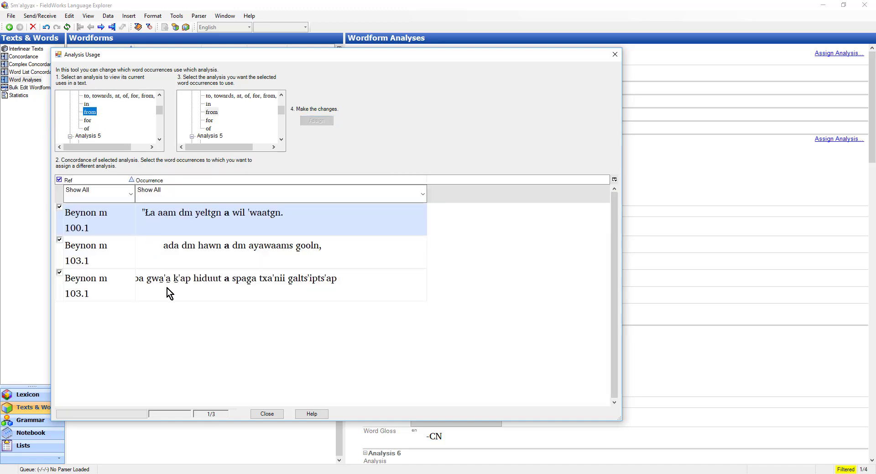
click(105, 96)
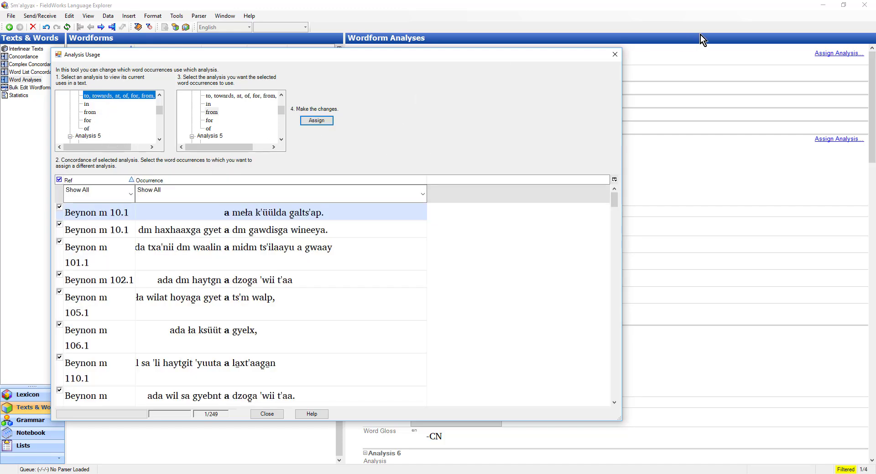
Close the Analysis Usage tool and shorten Analysis 4's combined word gloss to "to, towards"
click(614, 56)
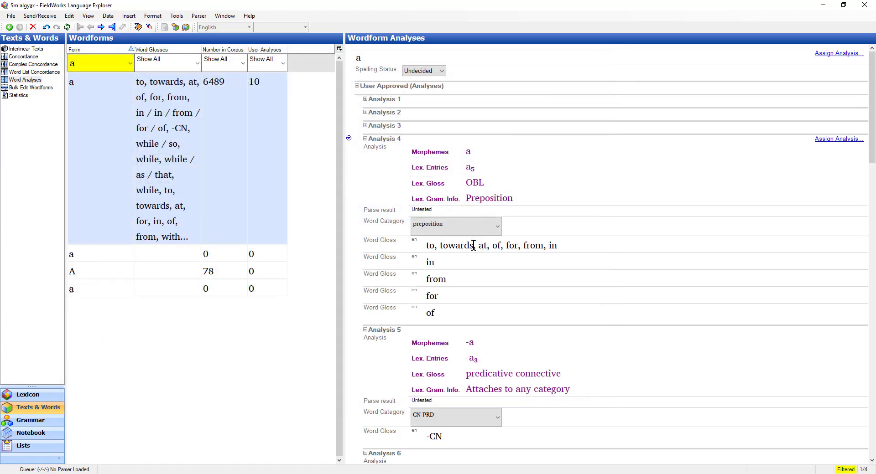
drag(473, 246, 559, 247)
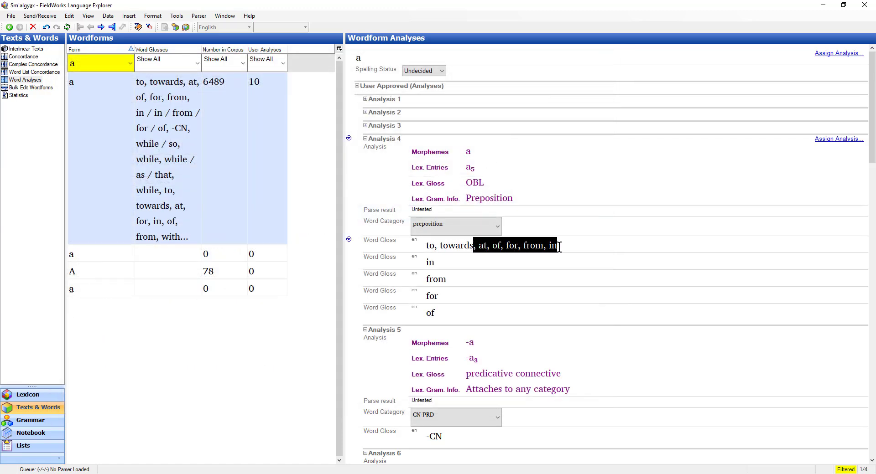
key(Delete)
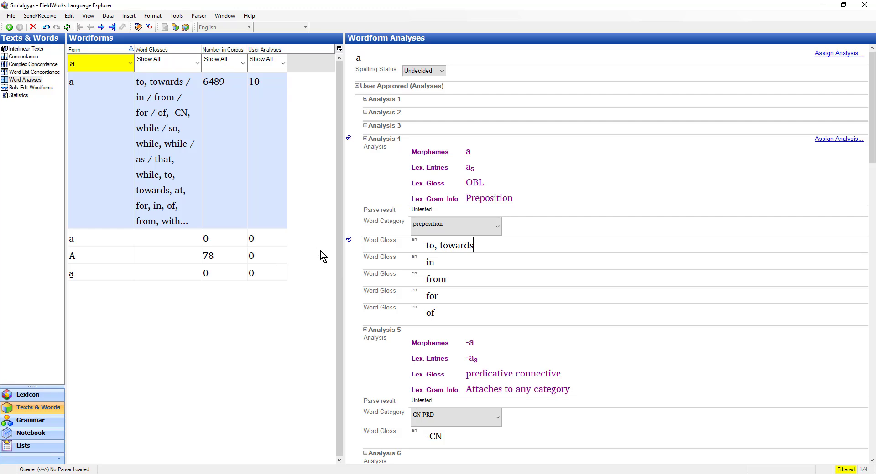
Show the "to, towards" word gloss in the concordance and return to the word analyses
click(349, 239)
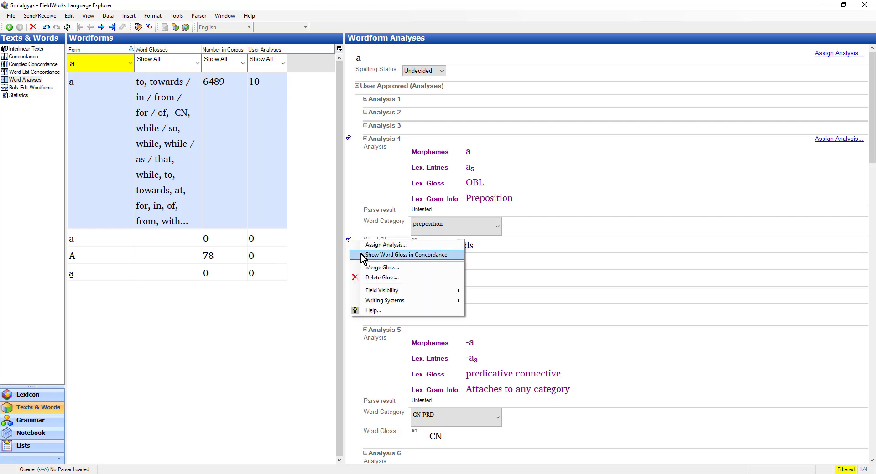
click(361, 255)
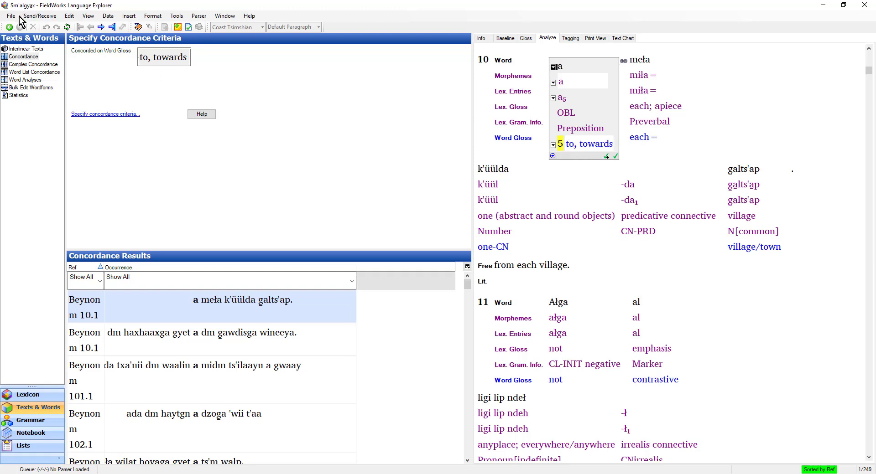
click(9, 28)
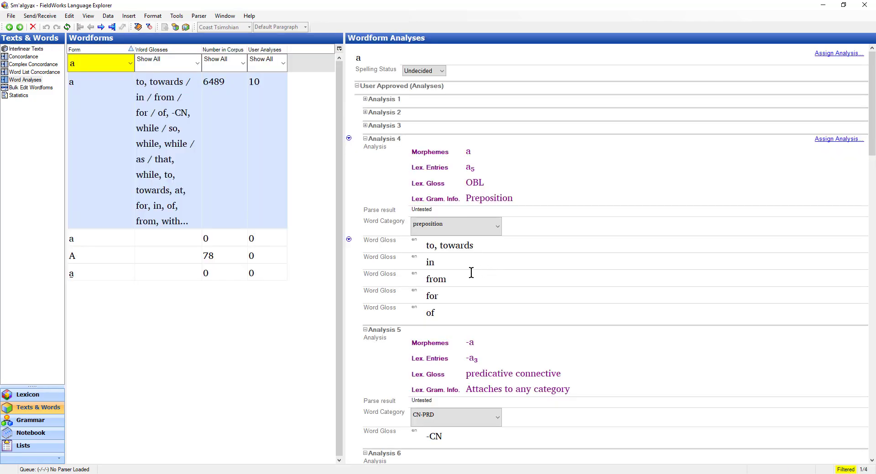
Show Analysis 4's "from" word gloss in the concordance, look through its occurrences including 100.1, and return to the word analyses
right_click(353, 276)
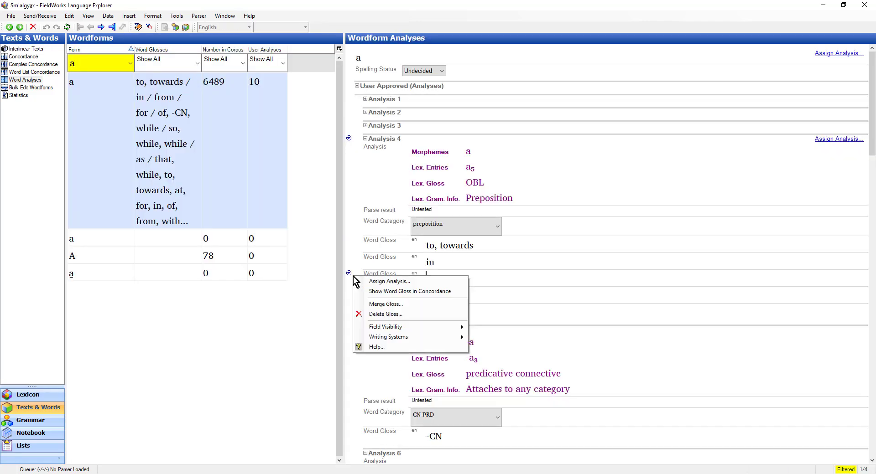
click(375, 292)
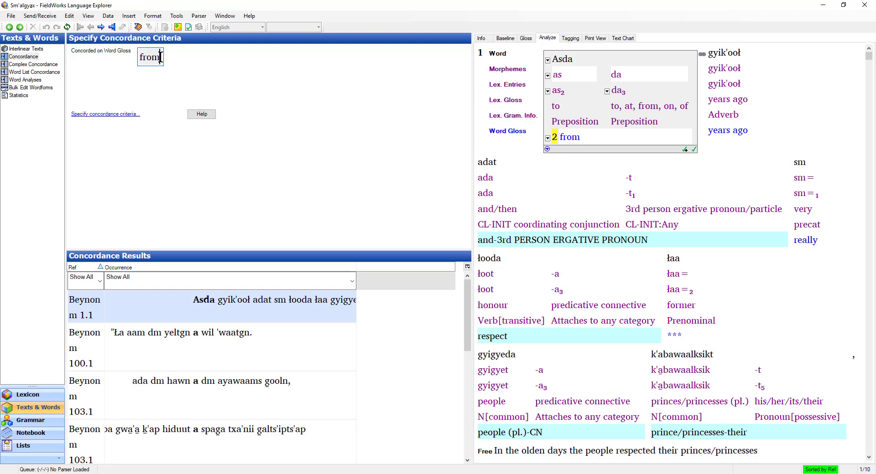
drag(160, 57, 121, 61)
click(184, 351)
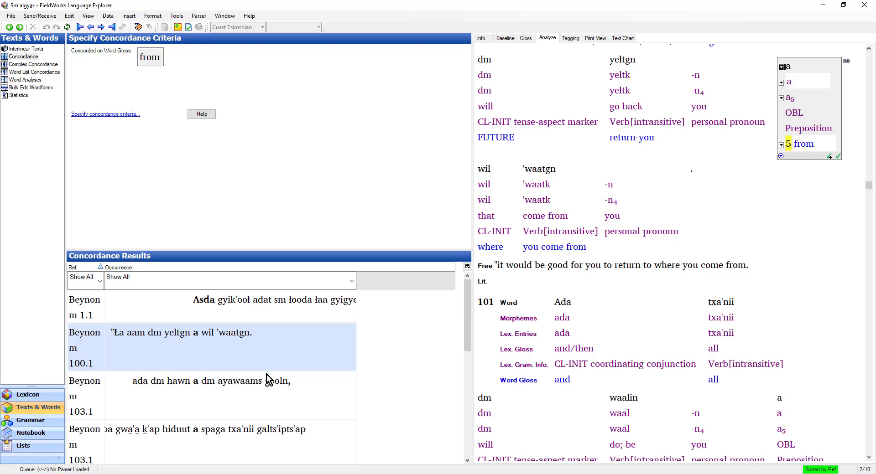
drag(464, 316, 468, 422)
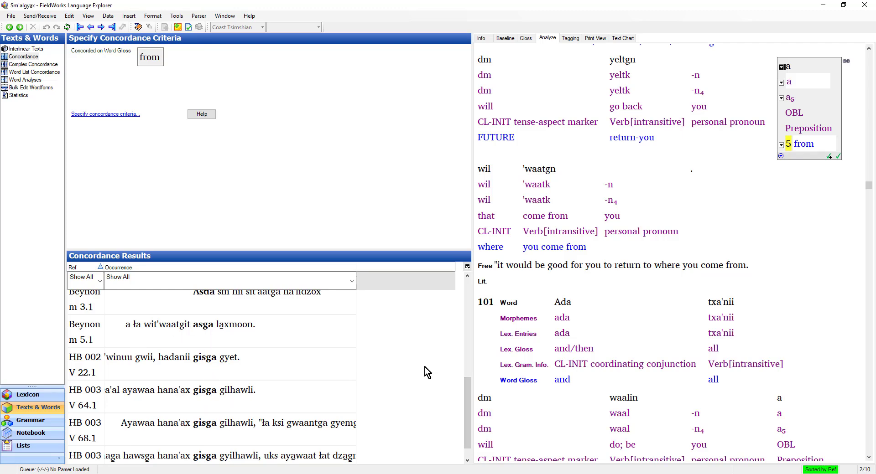
drag(470, 409, 461, 293)
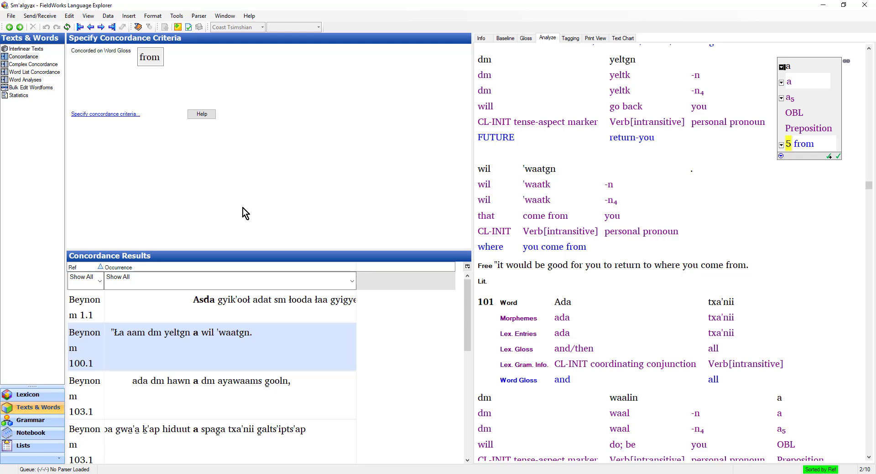
click(76, 114)
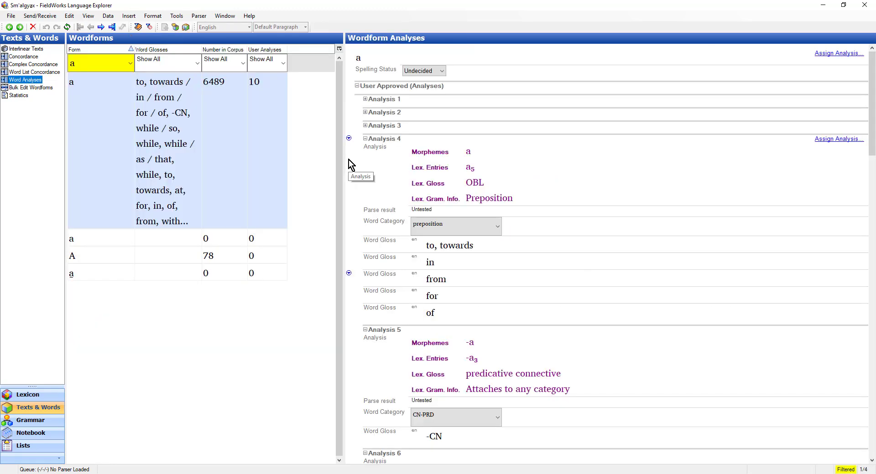
Expand Analysis 1 and check its text occurrences and those of Analysis 4 in an enlarged Analysis Usage window
click(365, 99)
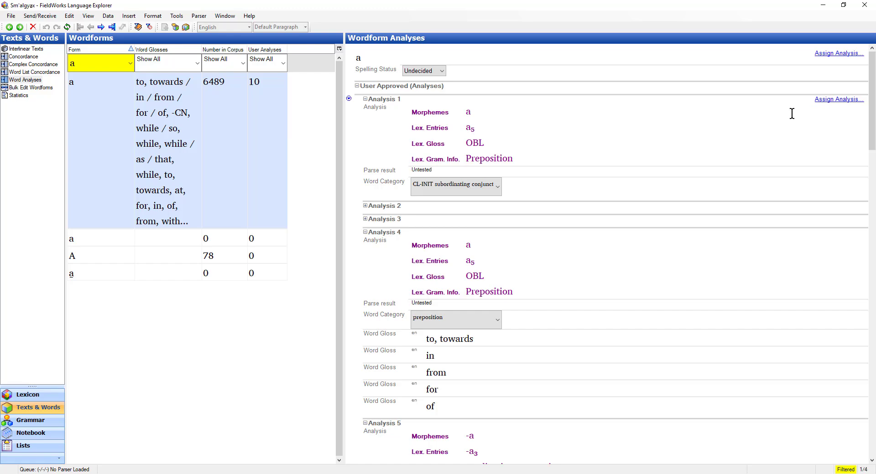
click(835, 99)
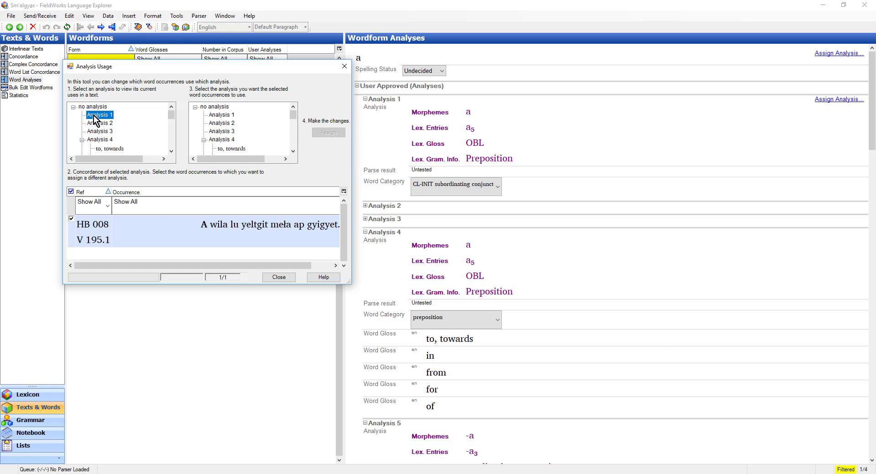
drag(252, 286, 252, 378)
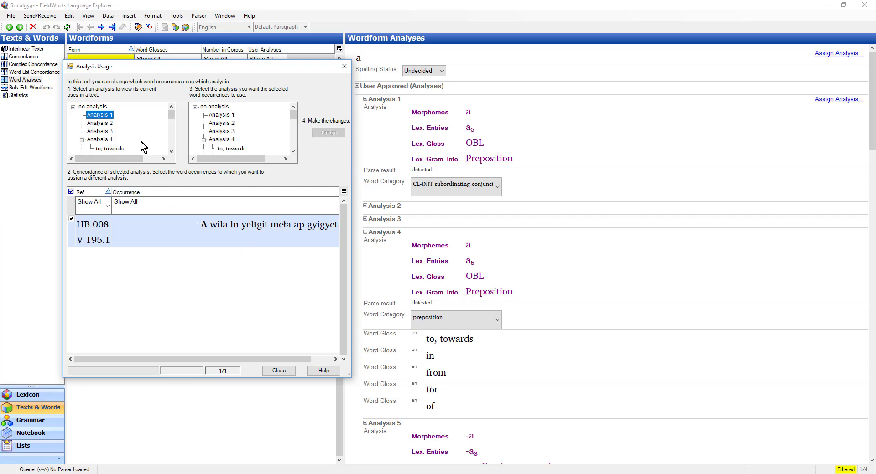
click(103, 140)
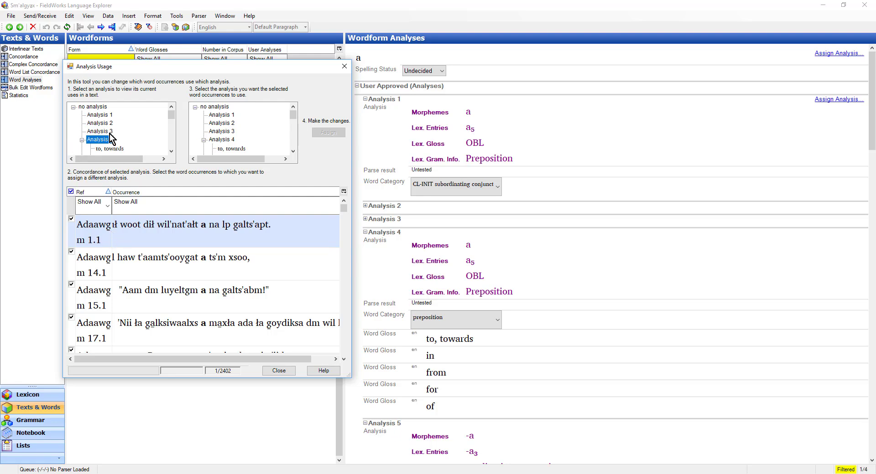
click(103, 116)
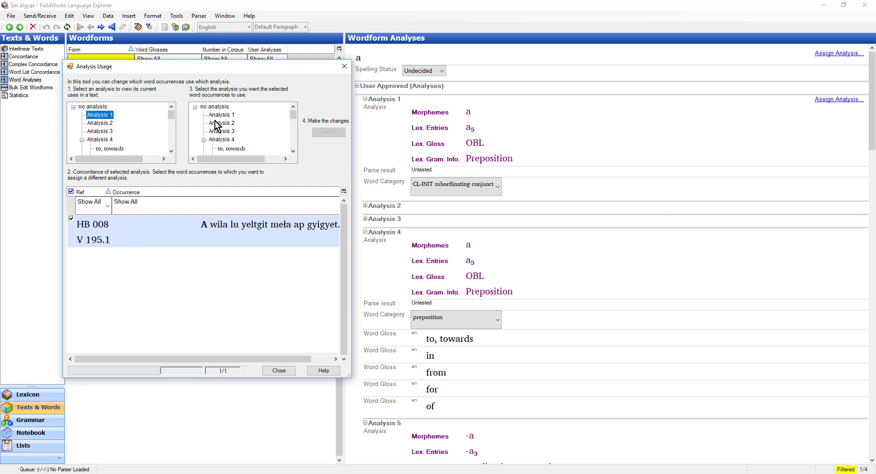
Reassign Analysis 1's only occurrence to Analysis 4's "to, towards" word gloss and close the Analysis Usage tool
click(218, 140)
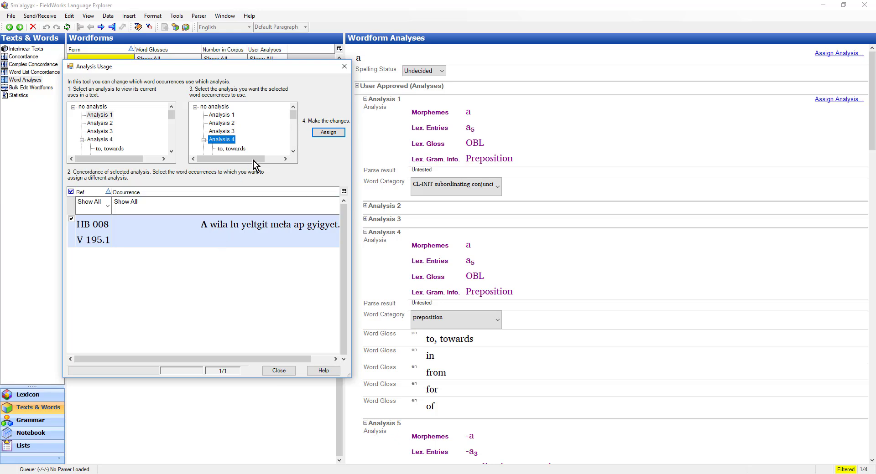
scroll(293, 153, down, 2)
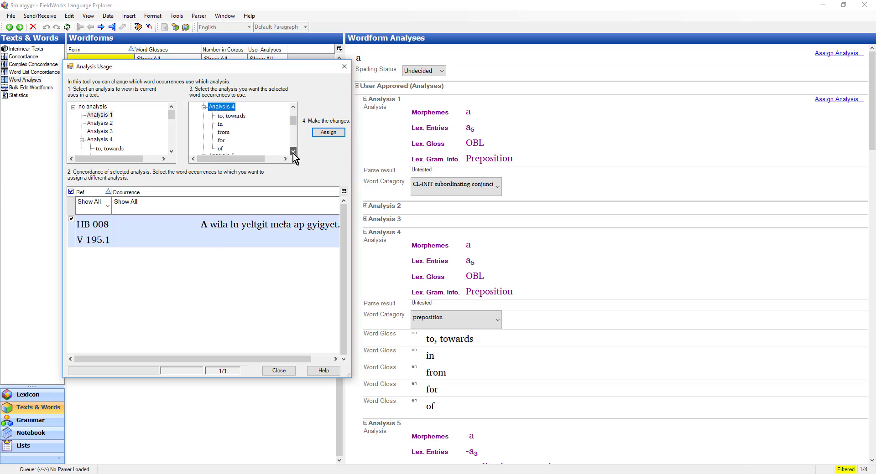
click(231, 116)
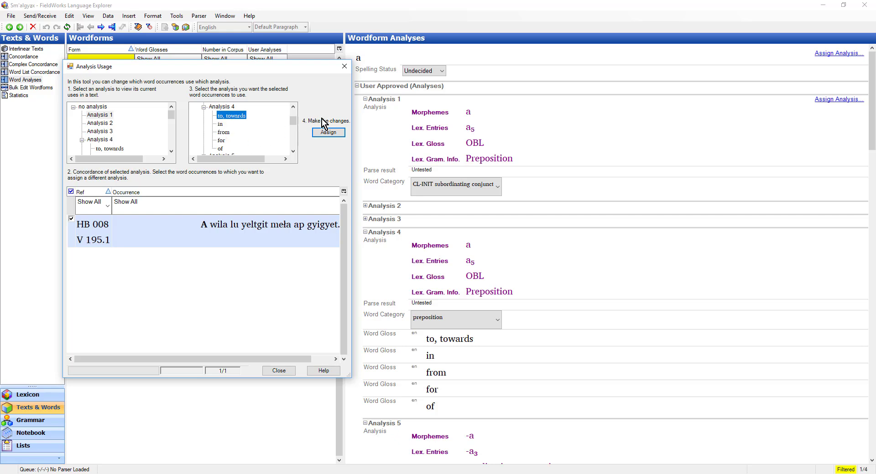
click(328, 132)
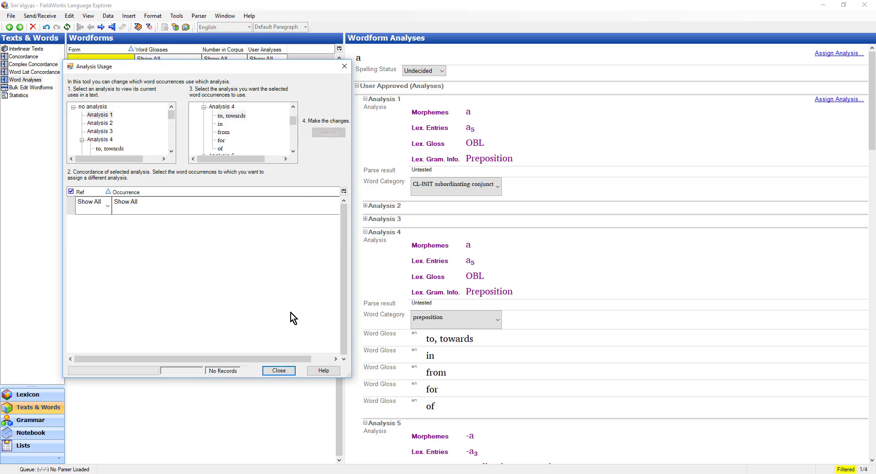
click(278, 371)
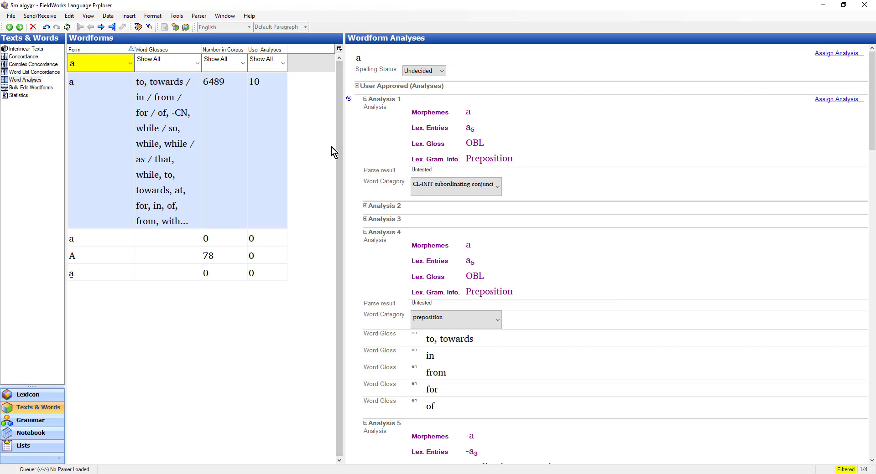
Delete Analysis 1, the preposition entry wrongly categorized as a CL-INIT subordinating conjunction
click(348, 99)
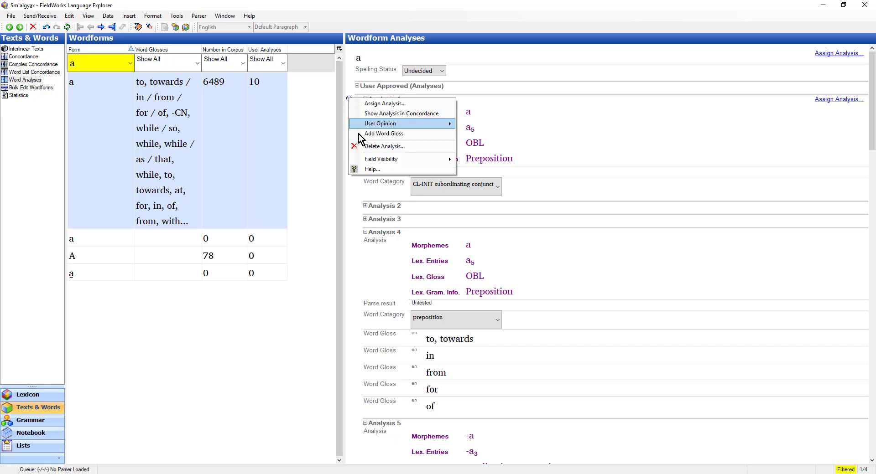
click(362, 146)
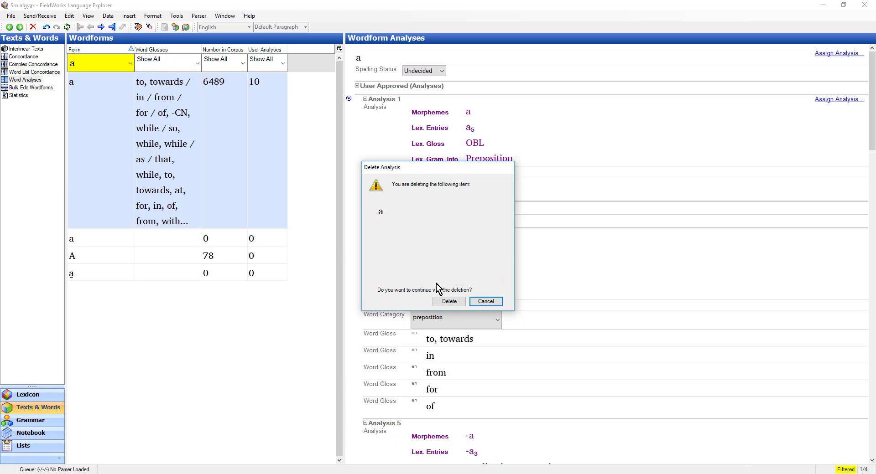
click(450, 301)
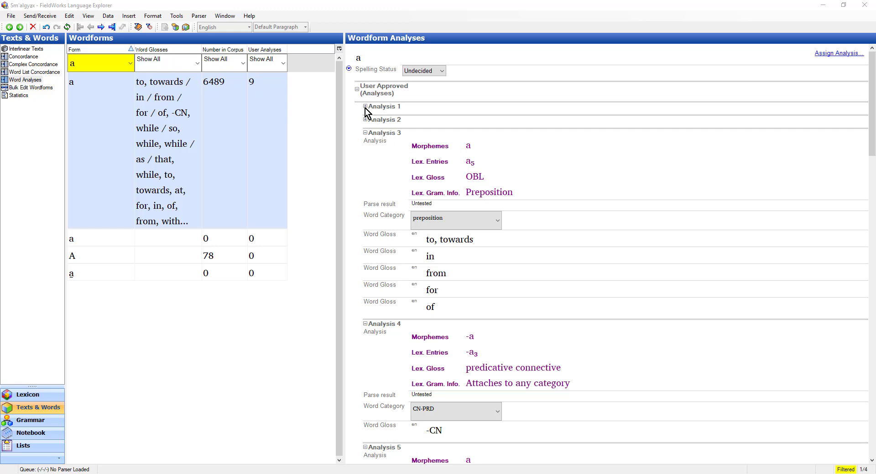
Expand the first remaining analysis and delete it, the one without a lexical entry whose word category is "<Not sure>"
click(365, 107)
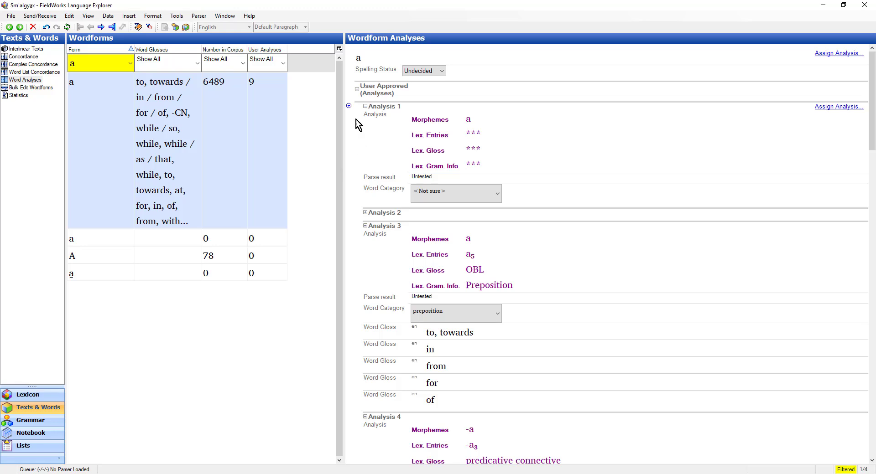
click(348, 106)
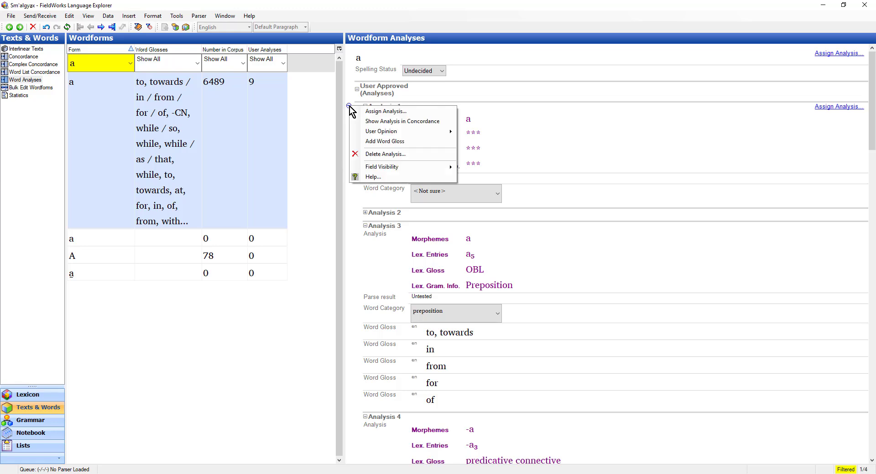
click(378, 154)
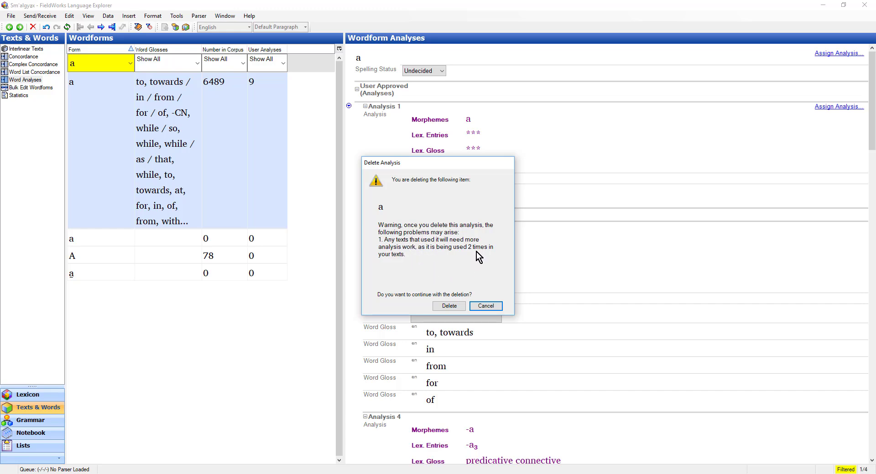
drag(447, 164, 492, 211)
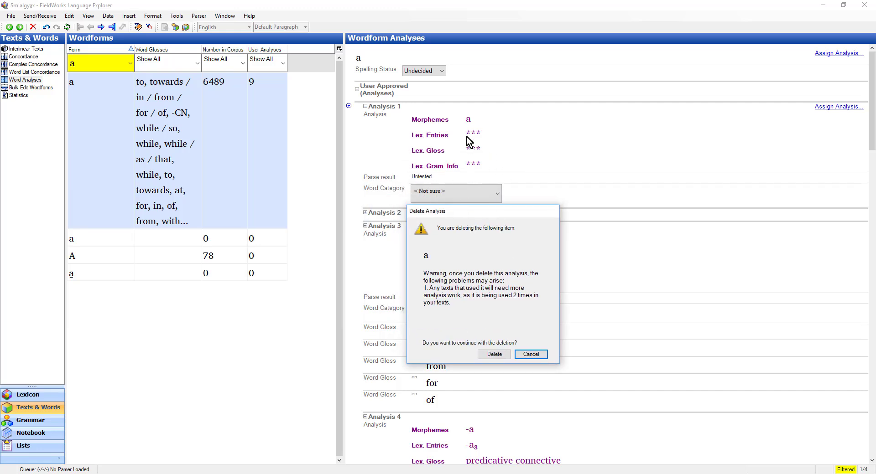
click(493, 355)
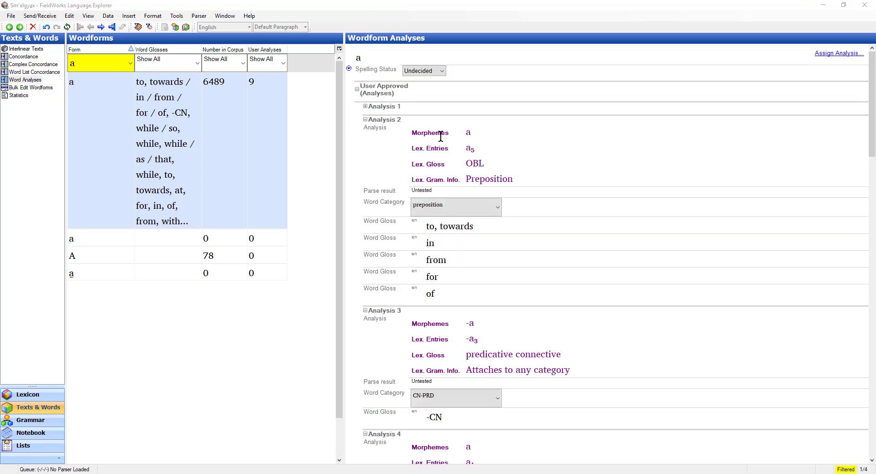
Expand and delete the first remaining analysis, which has the preposition word category but no lexical entry
click(365, 107)
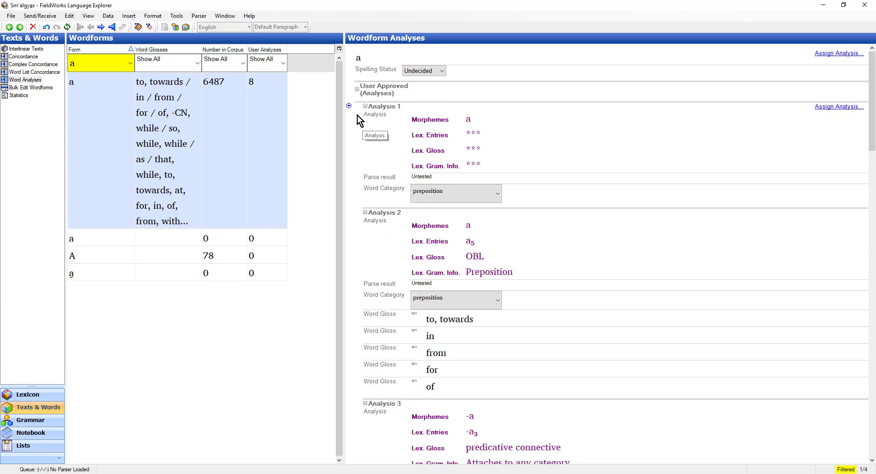
click(349, 107)
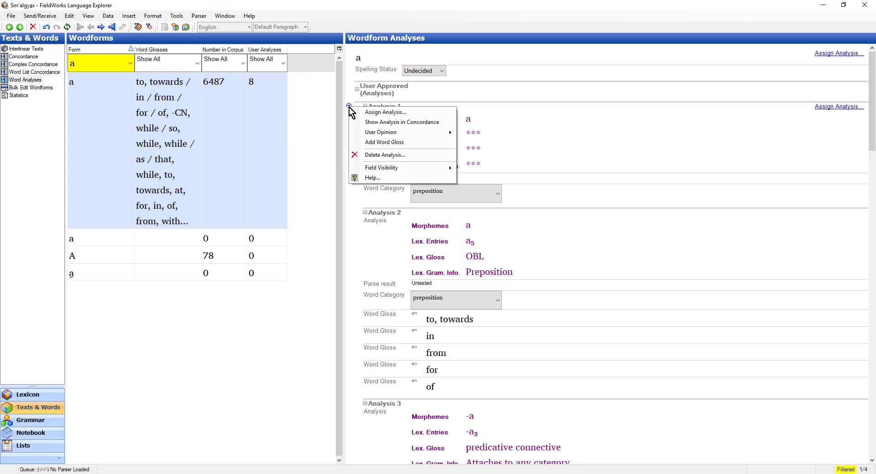
click(415, 155)
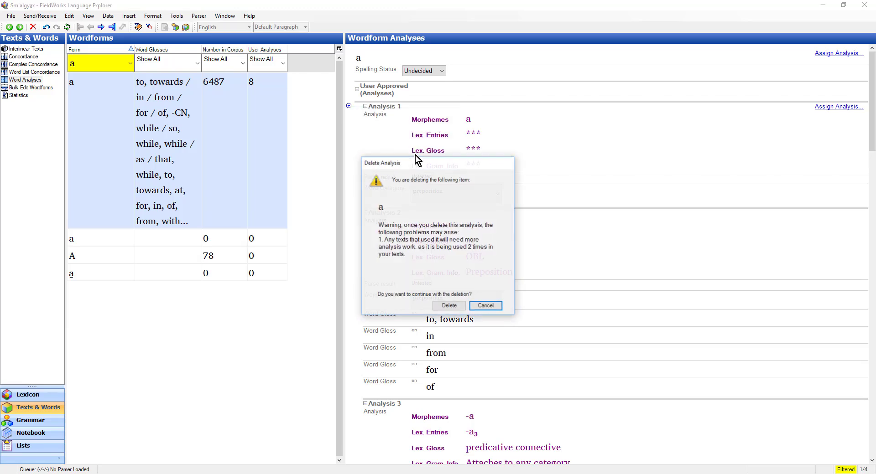
click(448, 306)
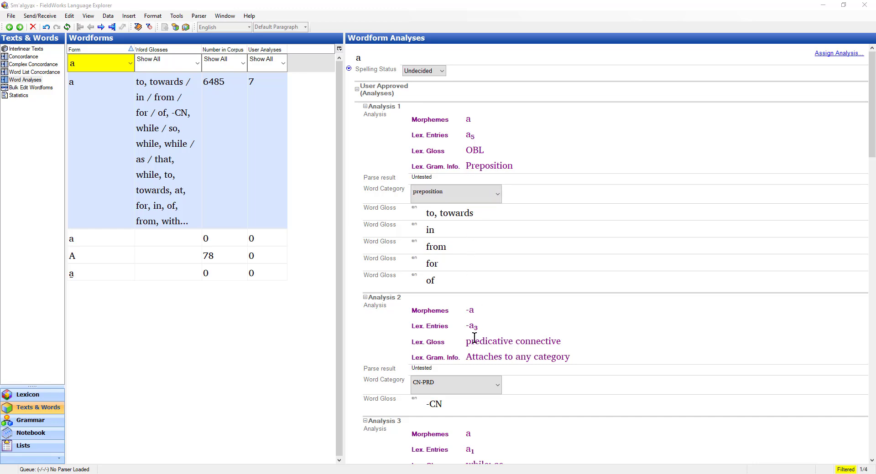
Examine the text occurrences of Analysis 3's "while" and "so" word glosses in the Analysis Usage tool, then close it
click(871, 461)
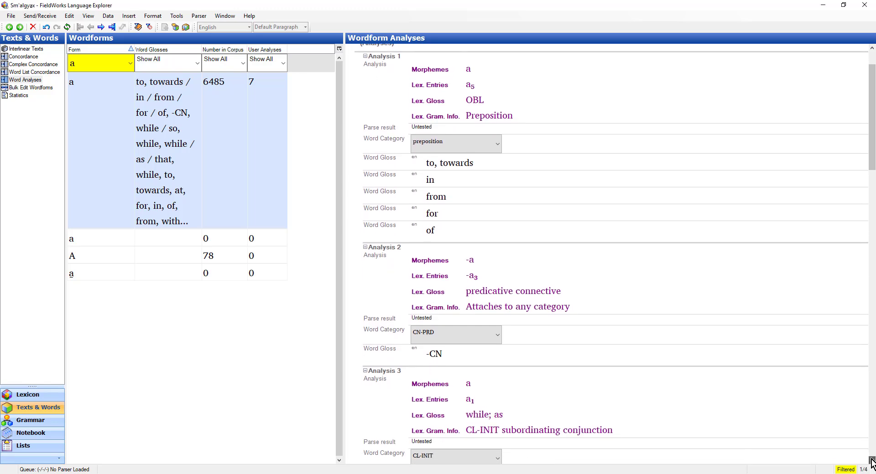
click(871, 462)
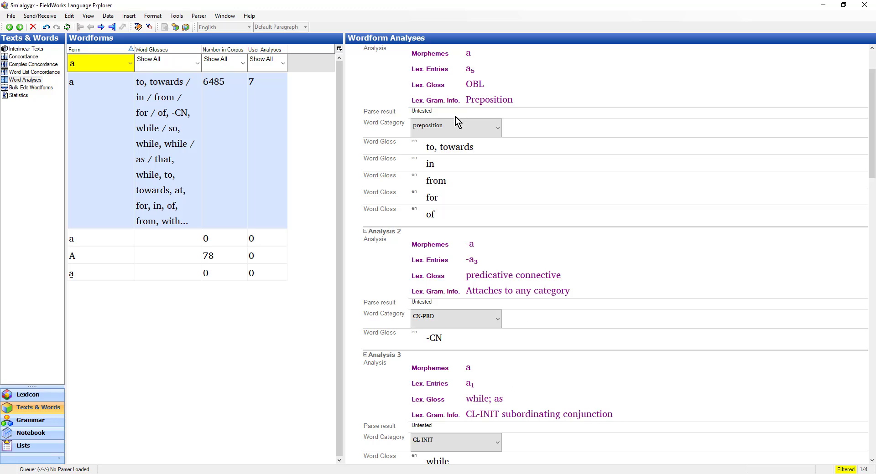
click(872, 461)
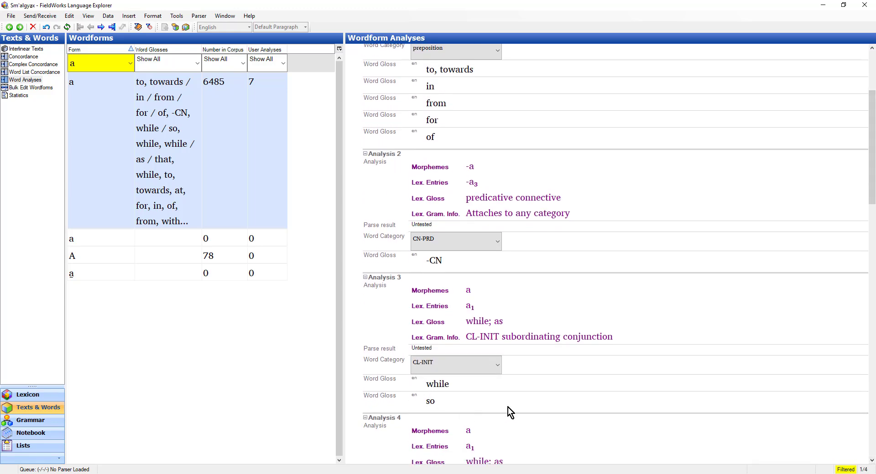
click(871, 461)
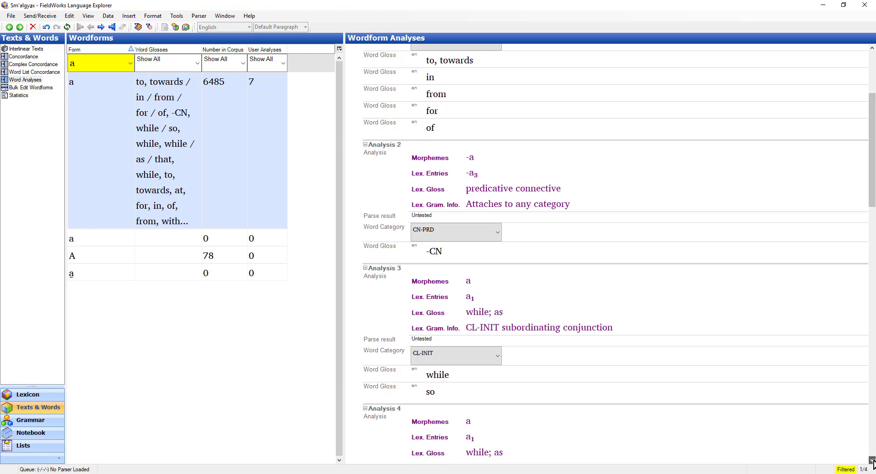
click(684, 284)
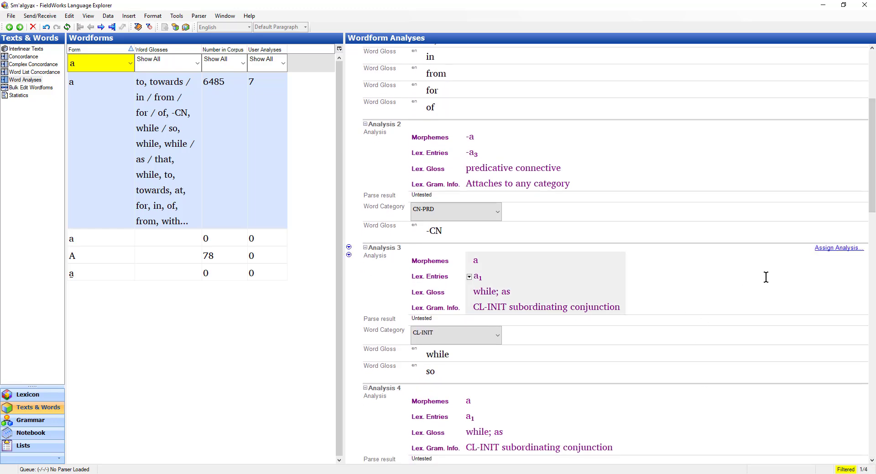
click(832, 250)
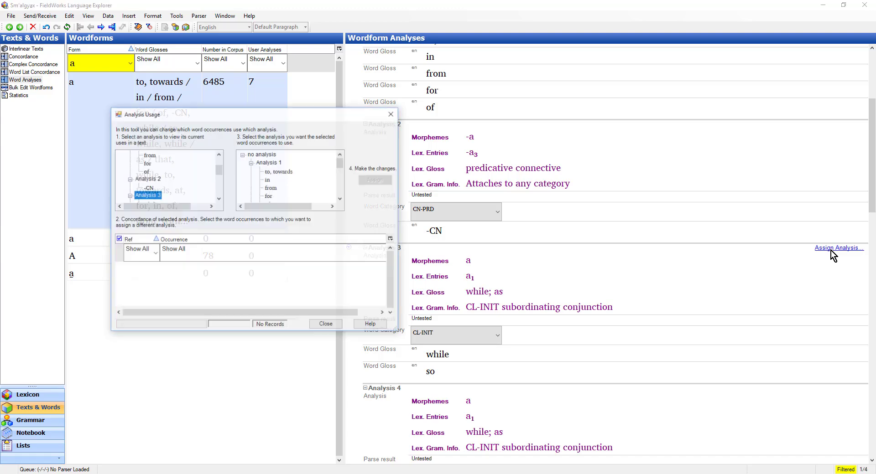
click(218, 199)
click(218, 198)
click(150, 171)
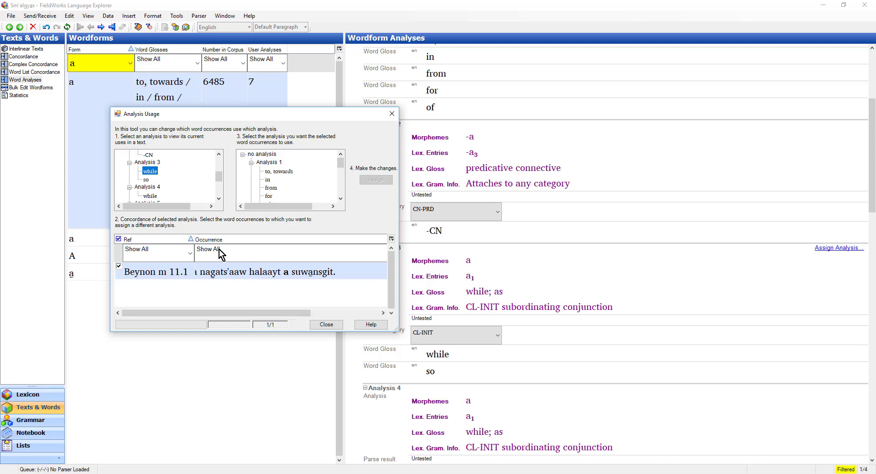
click(145, 179)
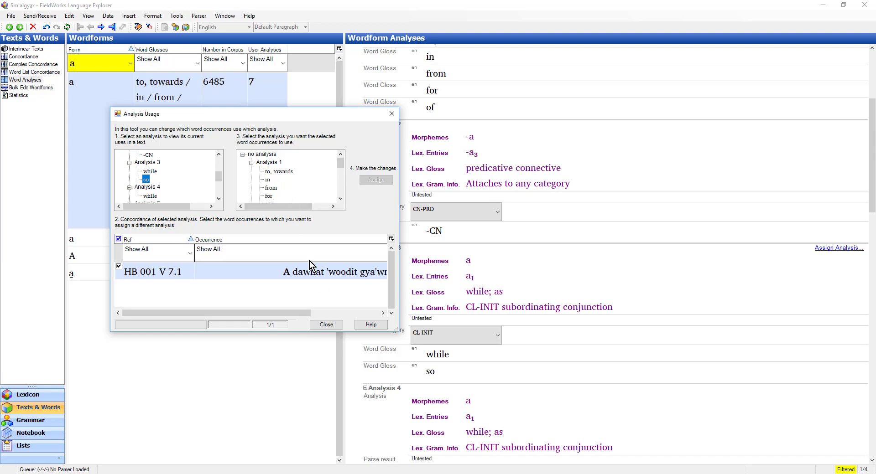
click(325, 326)
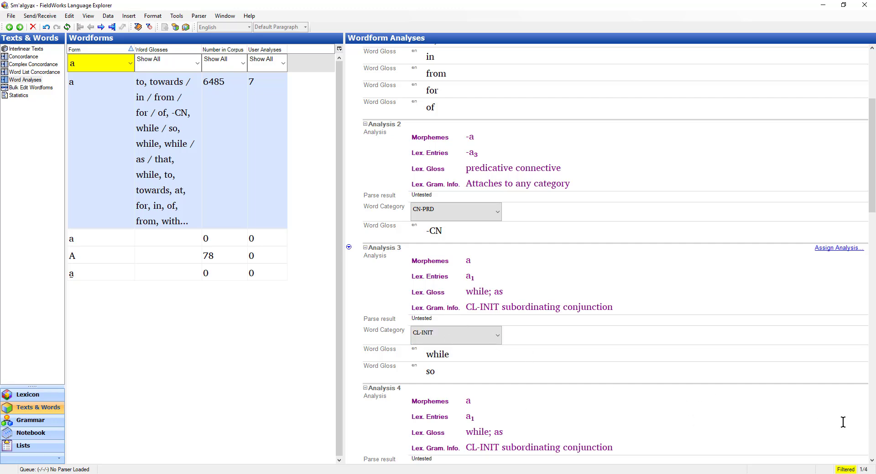
Display the text occurrences of Analysis 4's "while" word gloss in the Analysis Usage tool
click(872, 460)
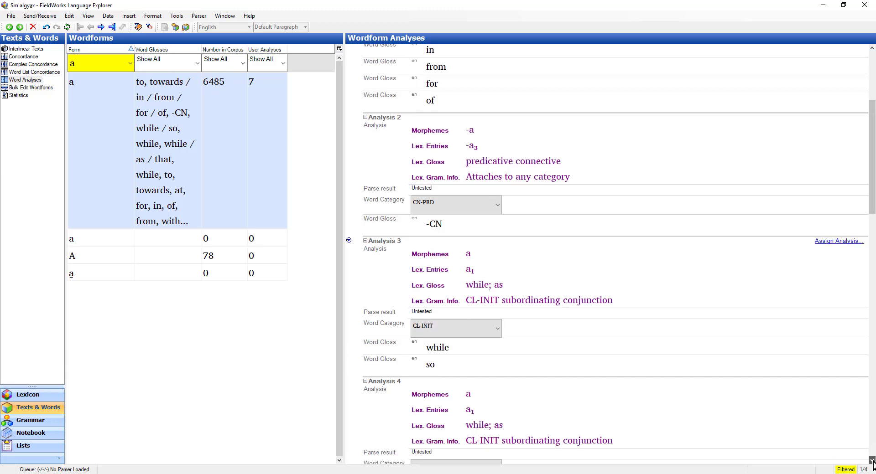
click(872, 461)
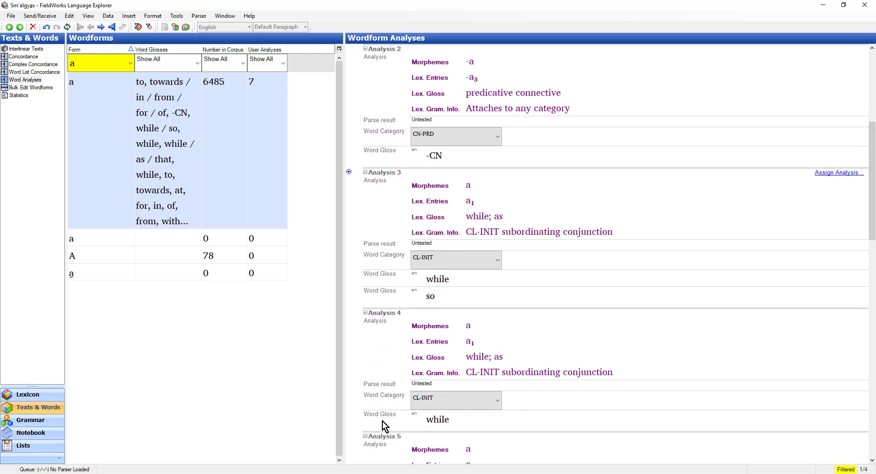
click(611, 333)
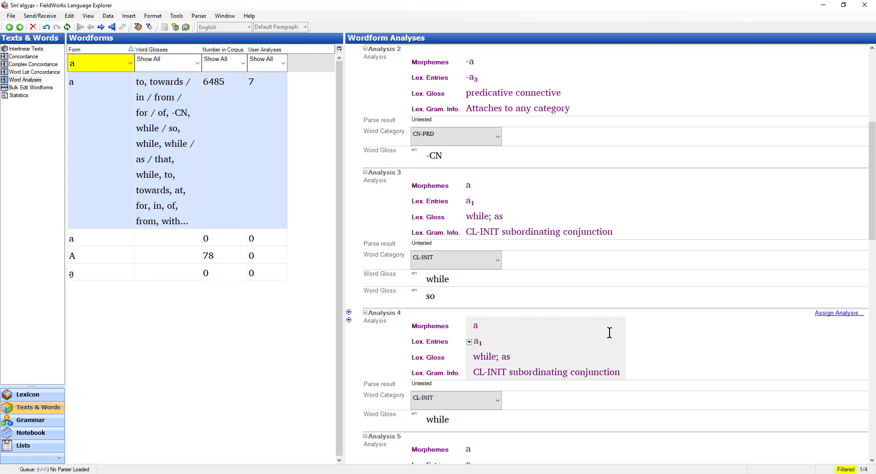
click(834, 314)
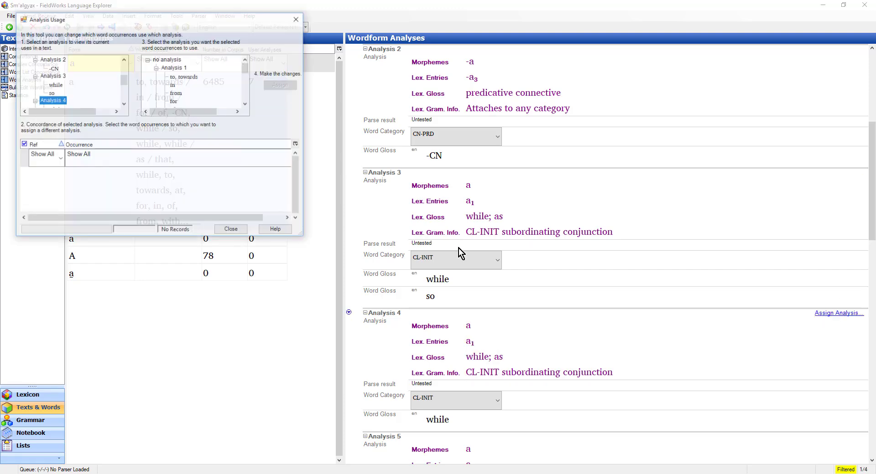
click(124, 103)
click(124, 104)
click(124, 104)
click(124, 104)
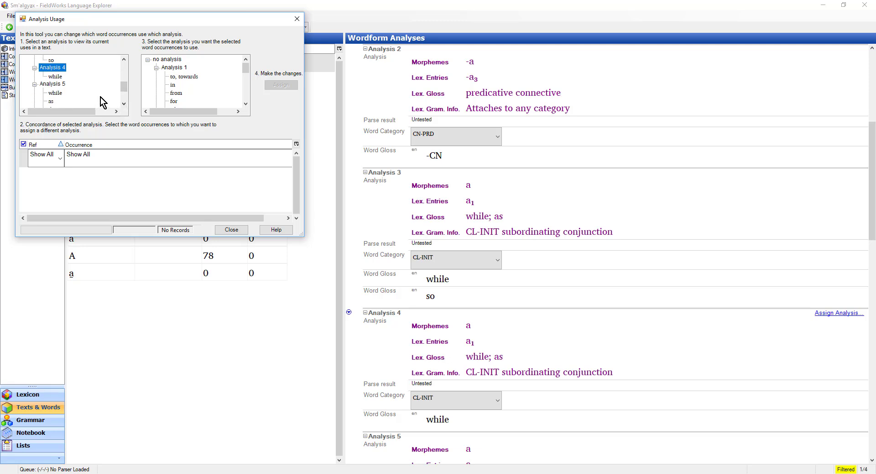
click(56, 77)
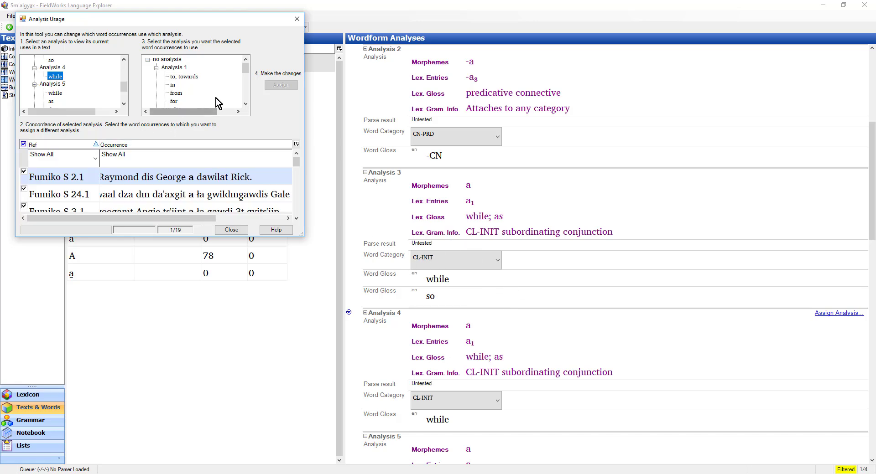
Reassign all listed occurrences to the "while" gloss of Analysis 3 and close the Analysis Usage tool
drag(246, 71, 246, 84)
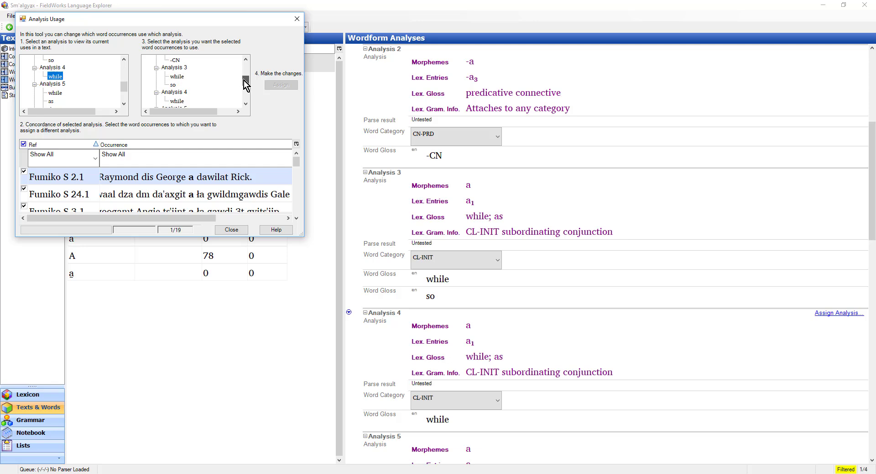
click(177, 76)
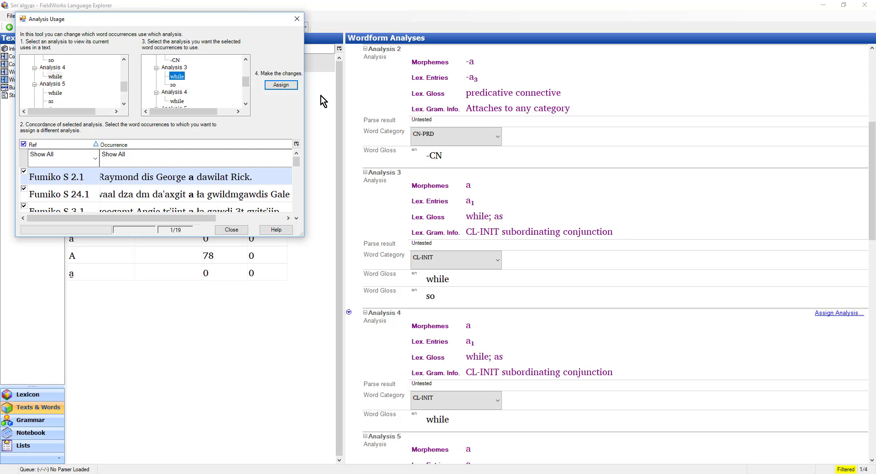
click(274, 85)
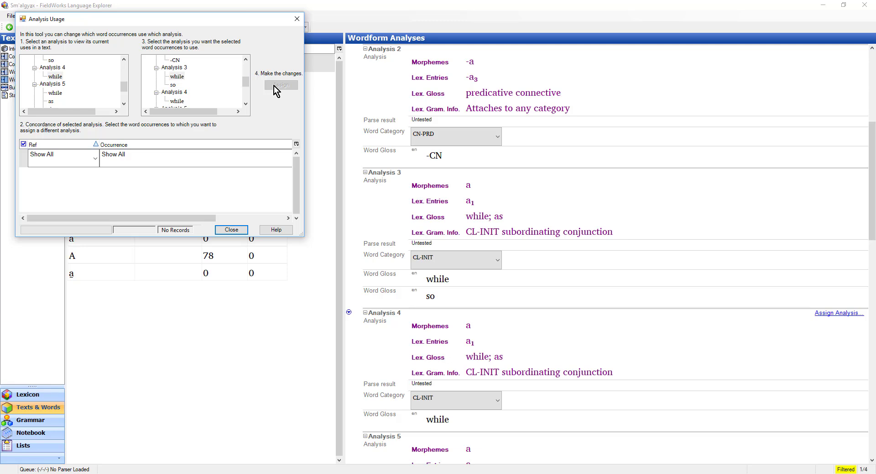
click(235, 230)
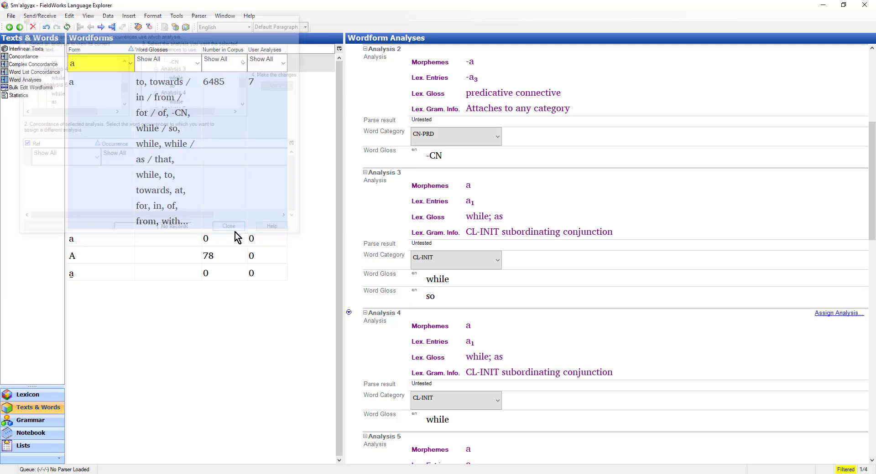
Delete Analysis 4, the duplicate CL-INIT analysis whose only word gloss is "while"
click(349, 312)
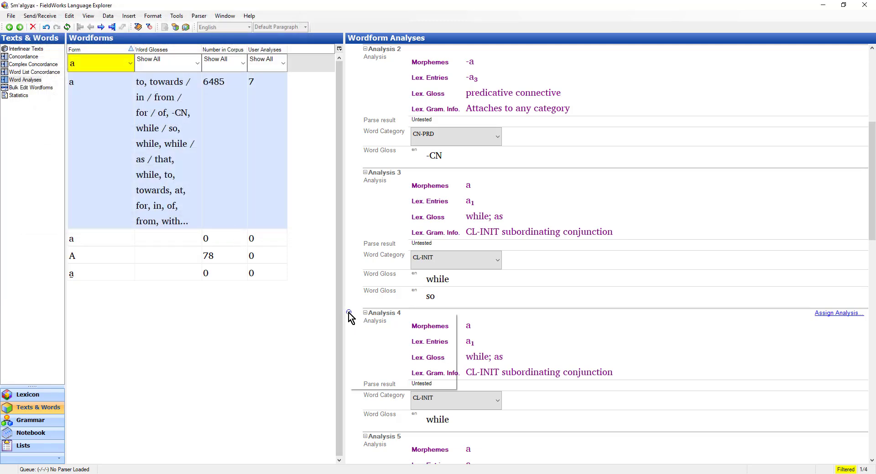
click(366, 359)
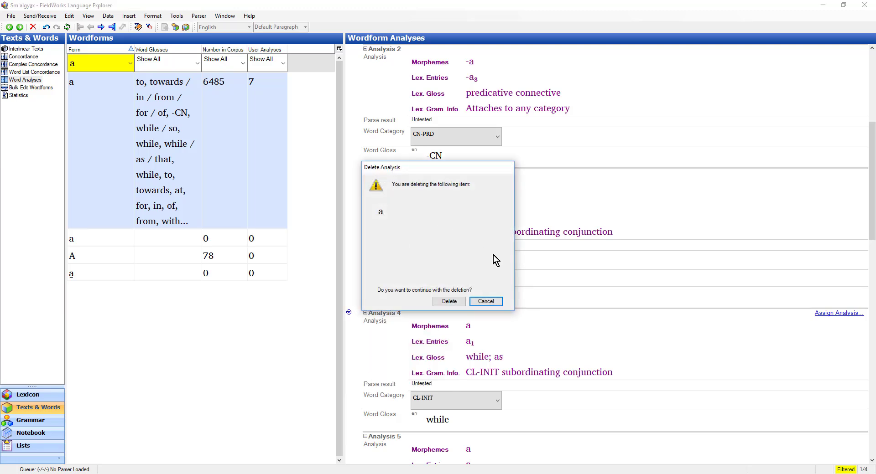
click(442, 301)
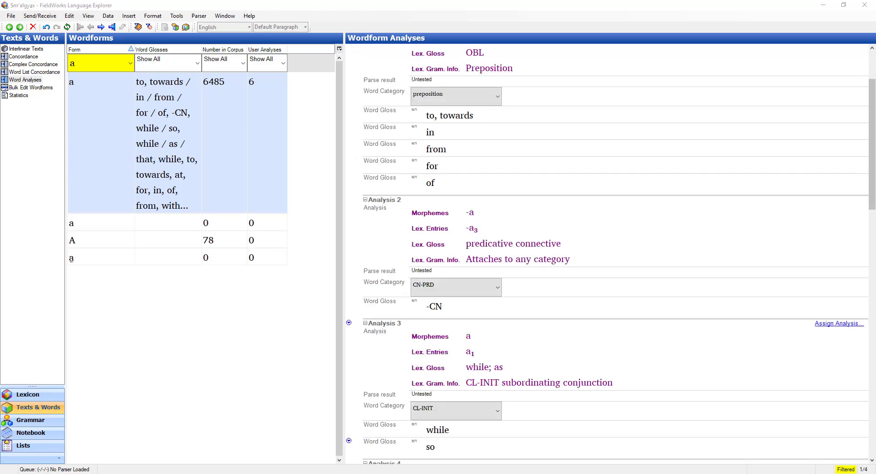
List the occurrences of the "while" gloss belonging to Analysis 4, the one also glossed "as" and "that", in the Analysis Usage tool
click(872, 461)
drag(872, 461, 871, 462)
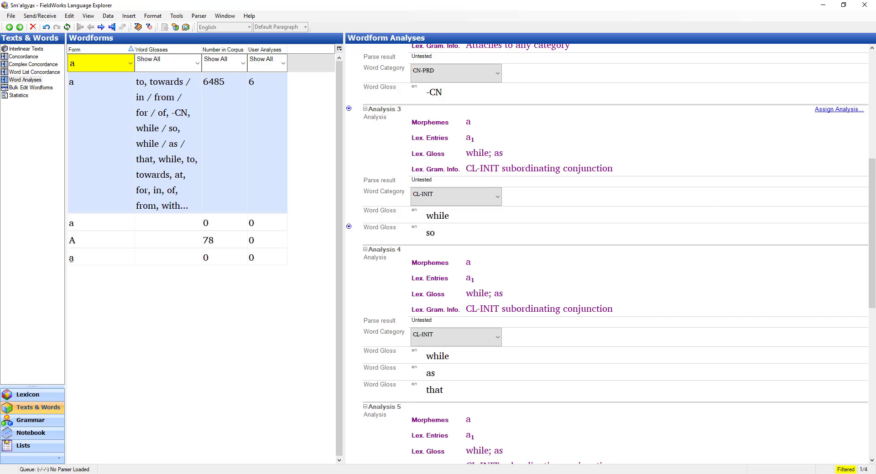
click(871, 49)
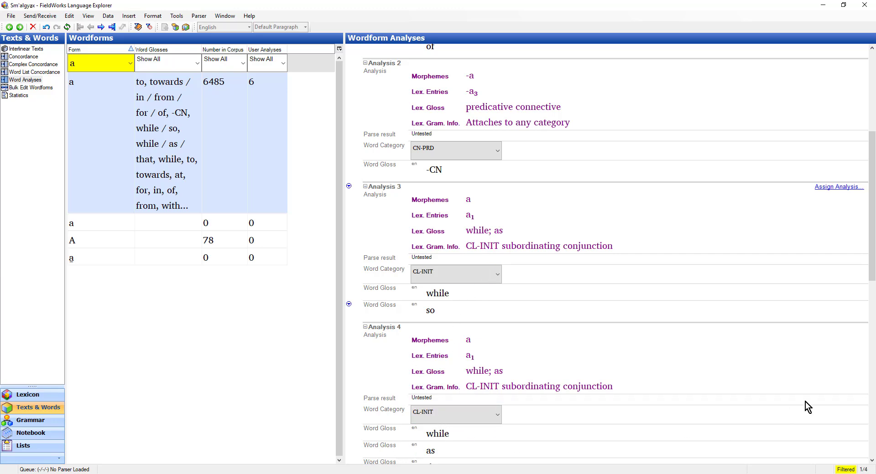
click(872, 461)
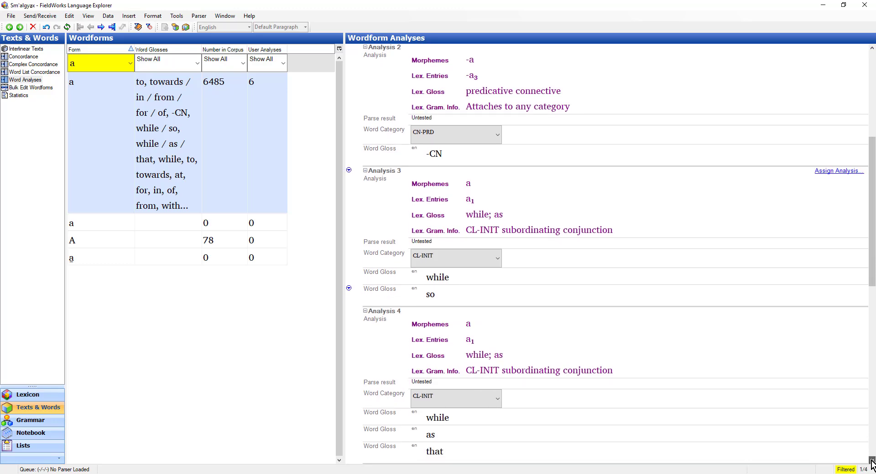
drag(872, 461, 871, 462)
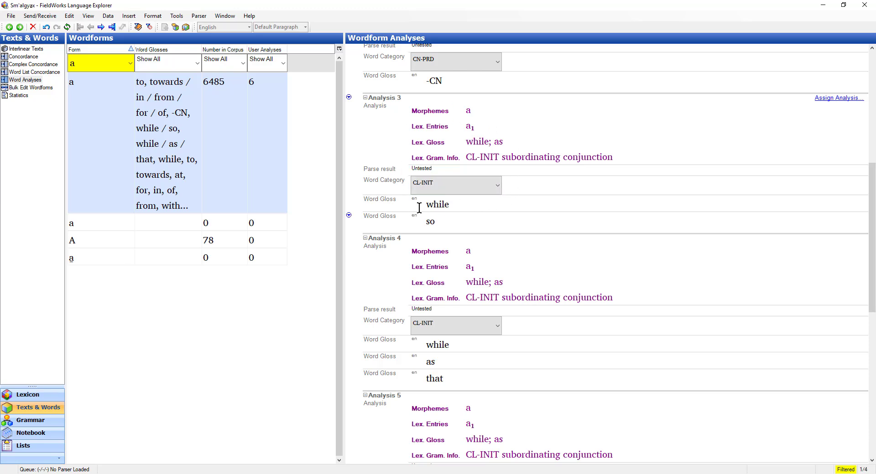
right_click(350, 241)
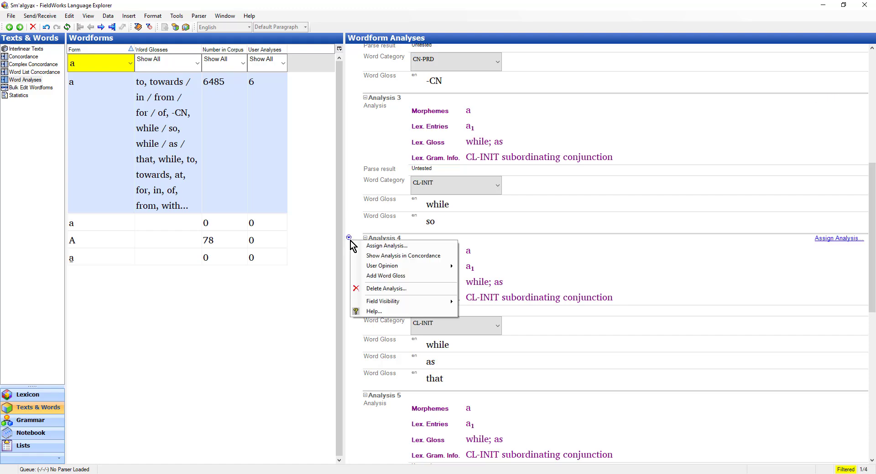
click(398, 248)
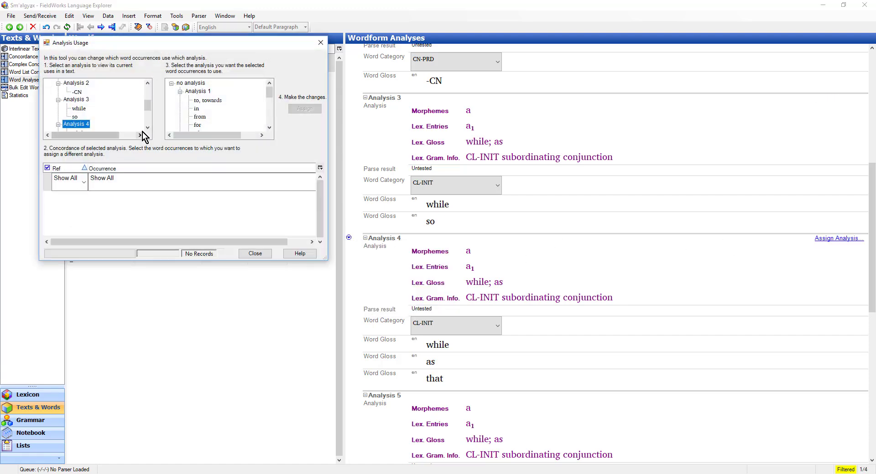
scroll(142, 133, down, 2)
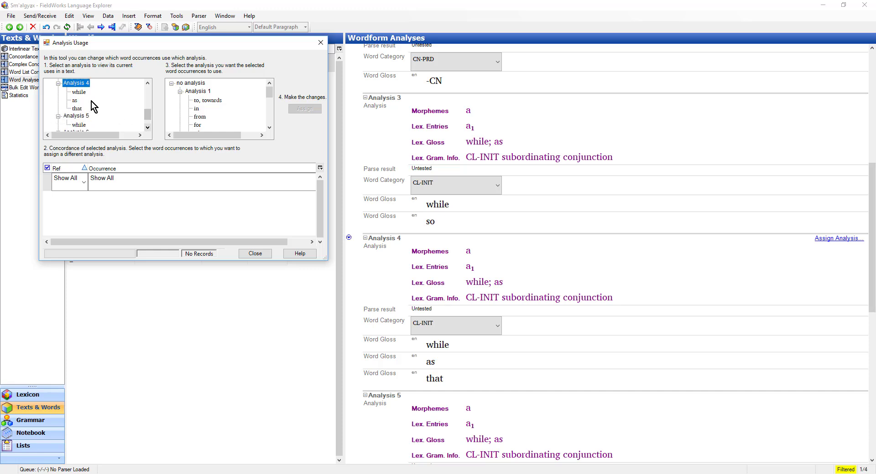
click(80, 91)
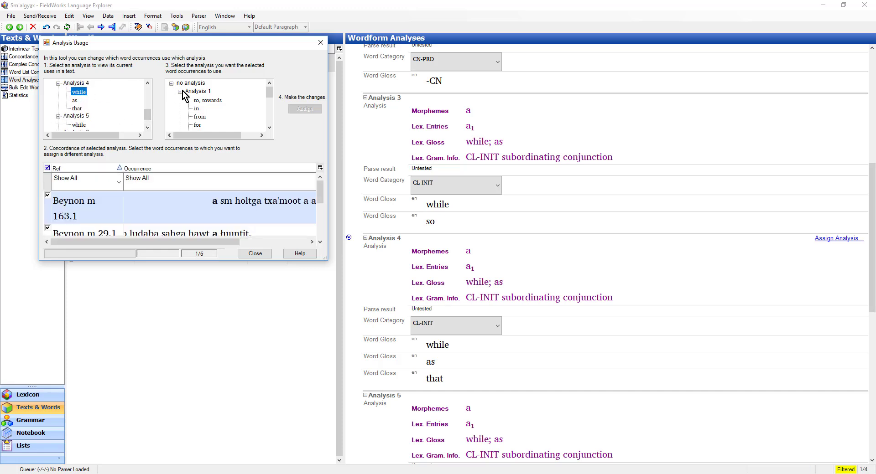
Assign the listed "while" occurrences of Analysis 4 to Analysis 3's "while" gloss and close the usage tool
click(269, 127)
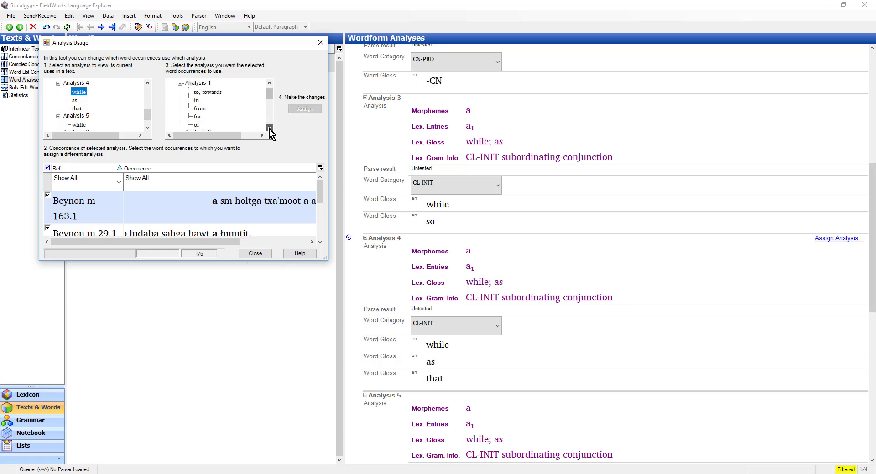
click(270, 128)
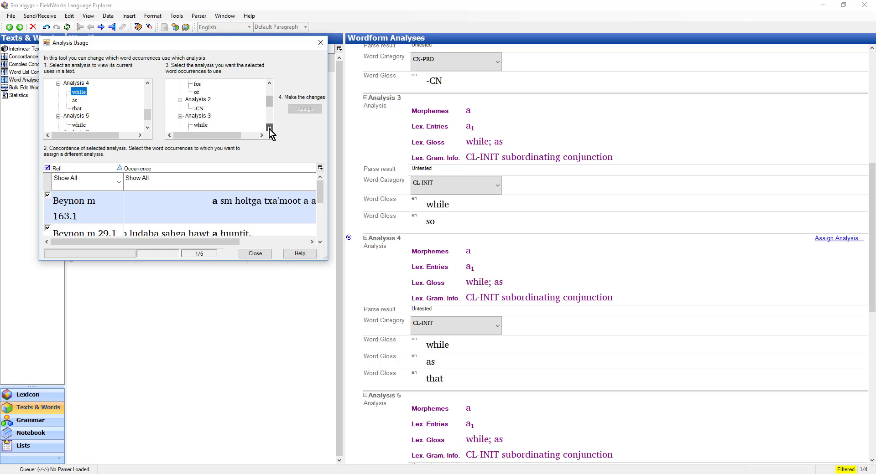
click(269, 83)
click(269, 82)
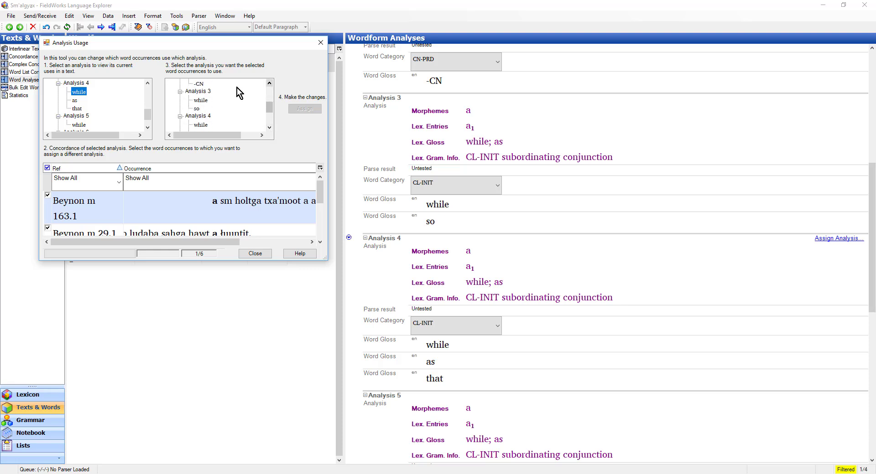
click(200, 100)
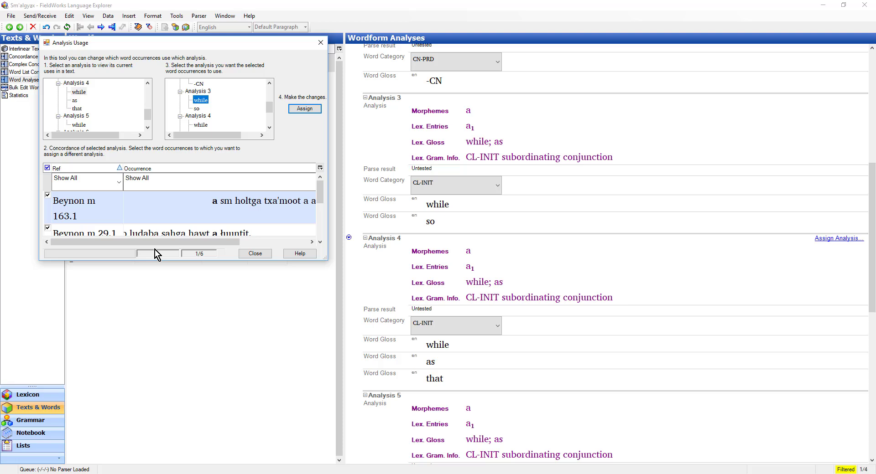
click(300, 109)
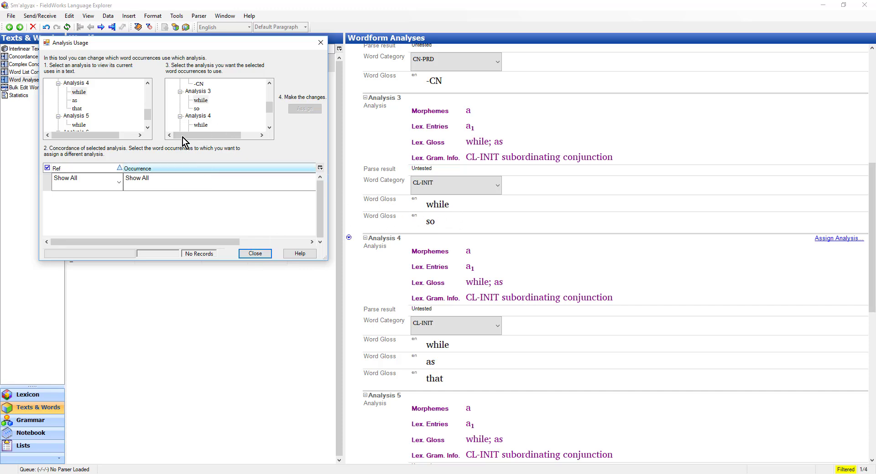
click(148, 127)
click(148, 127)
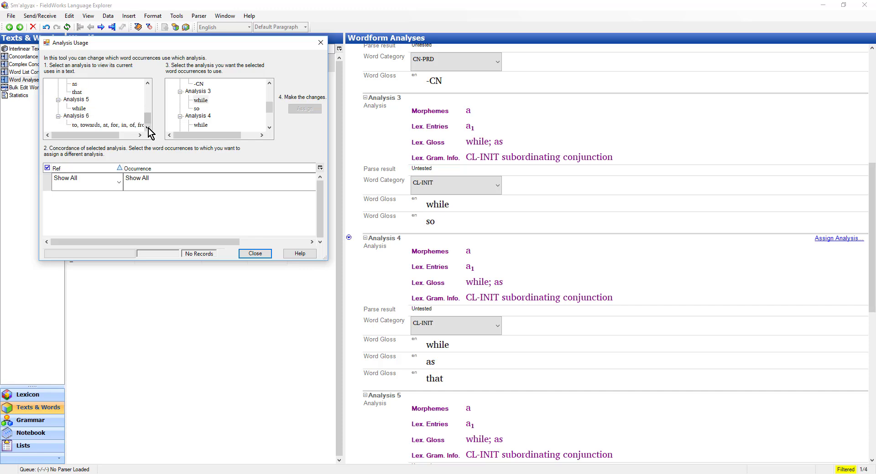
click(264, 255)
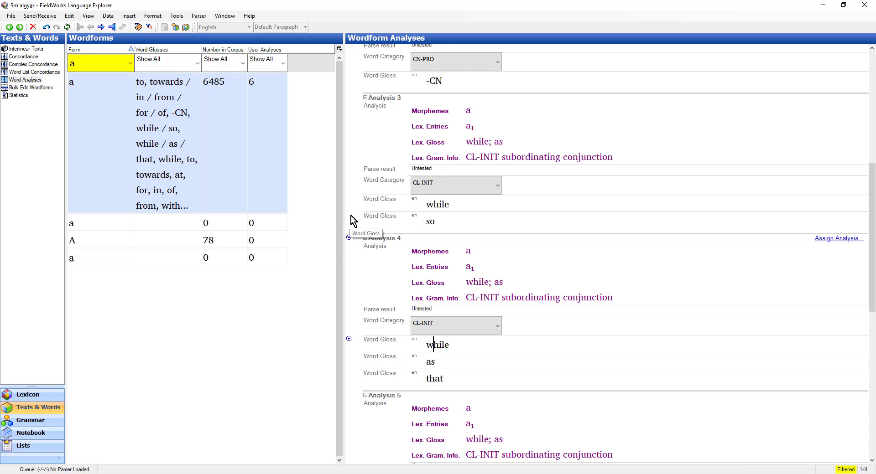
Add a third word gloss, "as", to Analysis 3
click(349, 99)
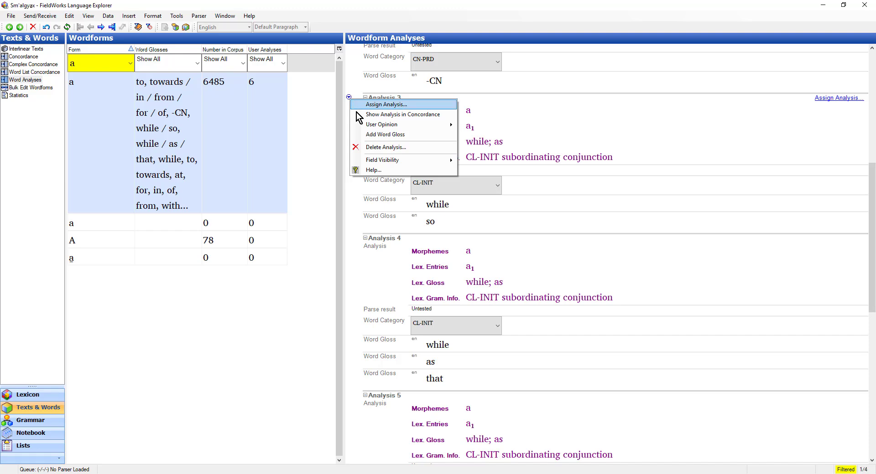
mouse_move(368, 125)
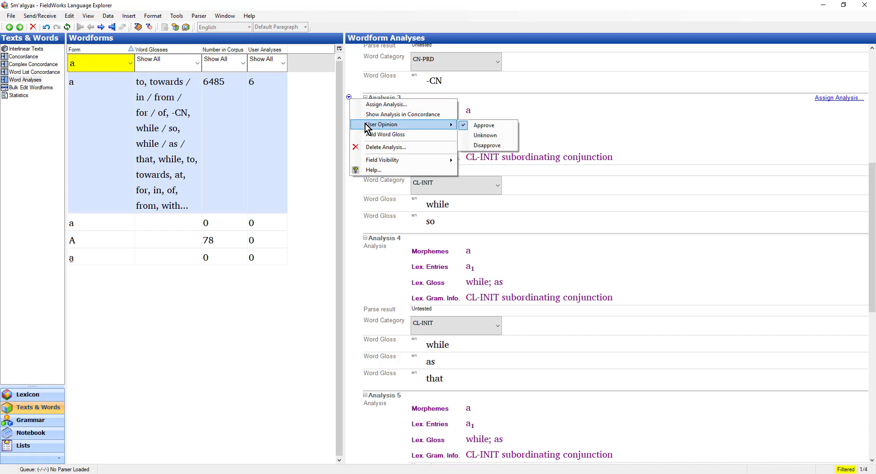
click(378, 134)
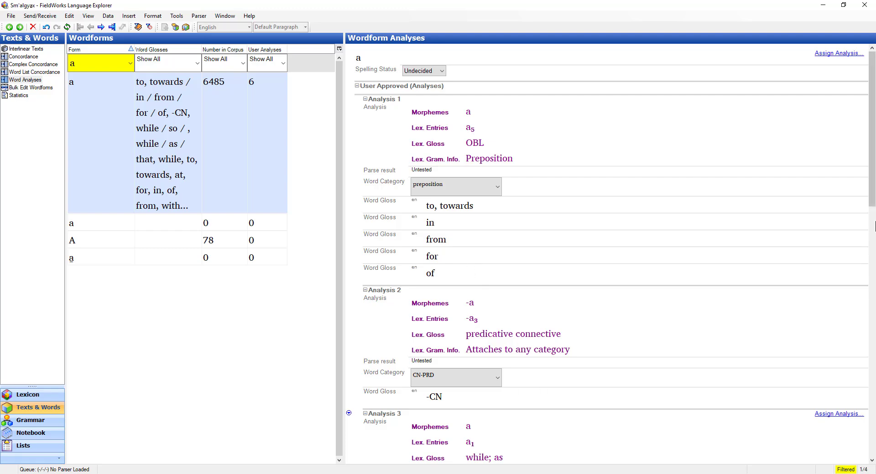
drag(873, 206, 873, 307)
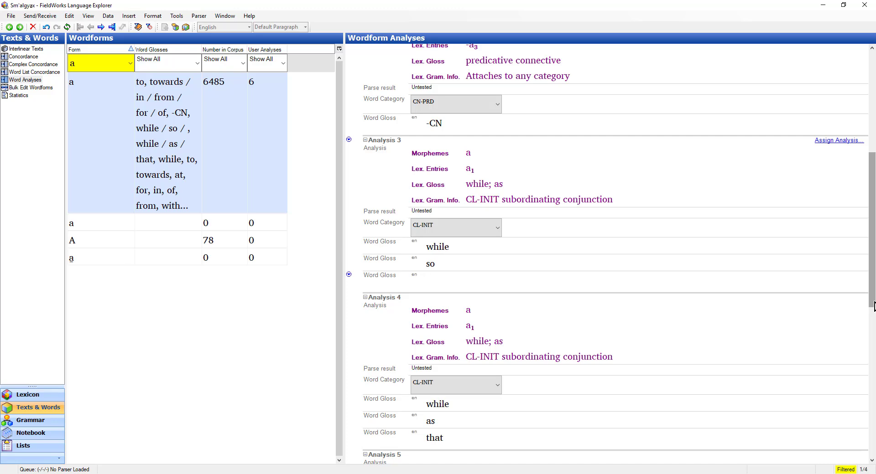
text(as)
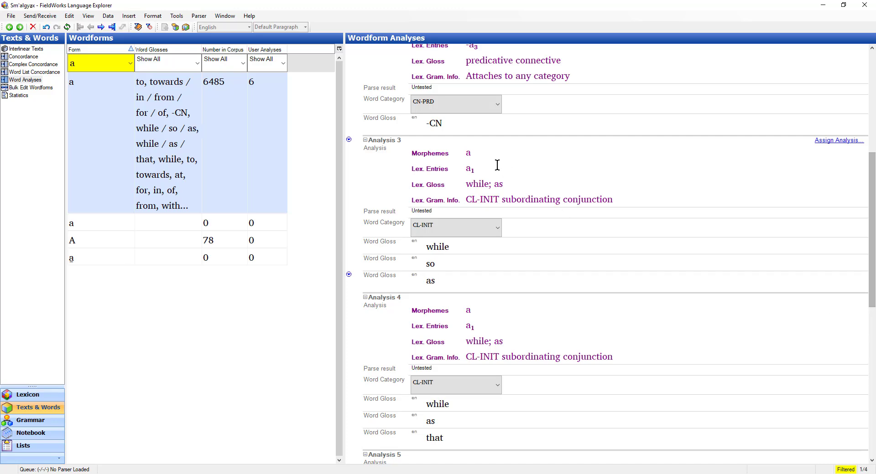
Add a fourth word gloss, "that", to Analysis 3, and collapse Analyses 1 and 2
click(349, 140)
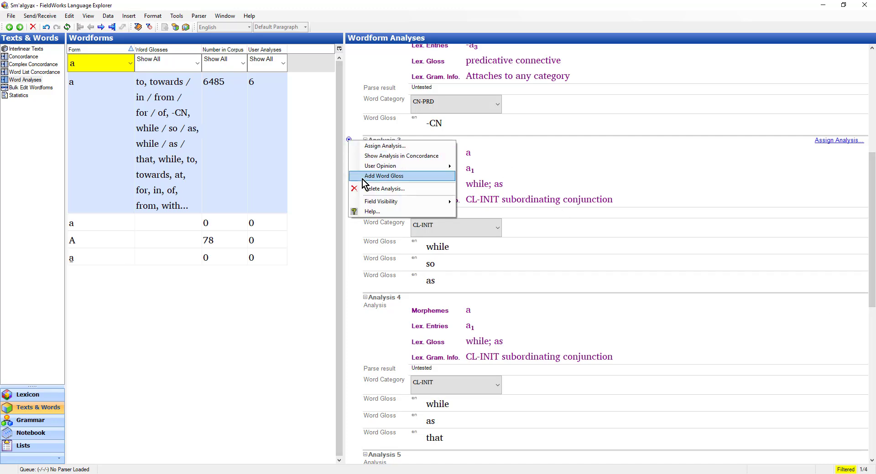
click(401, 176)
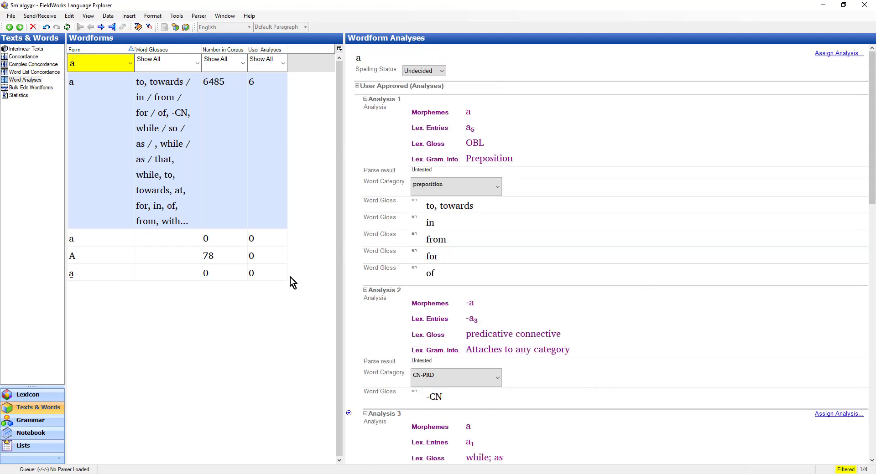
click(365, 291)
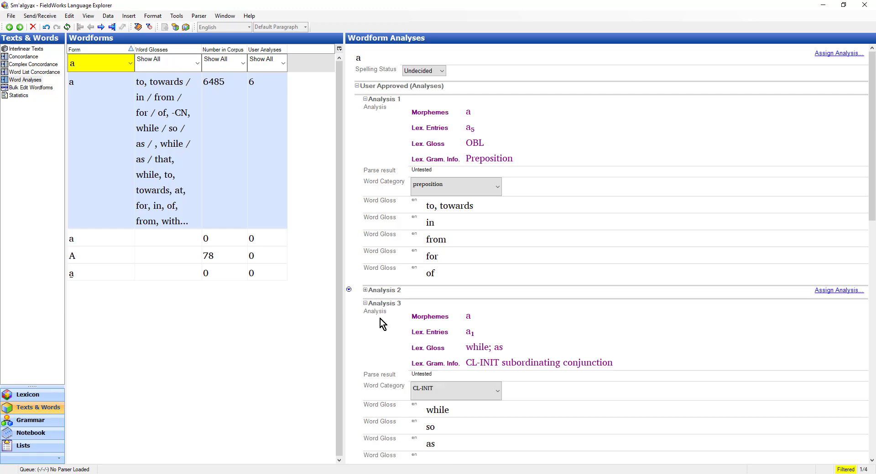
click(440, 456)
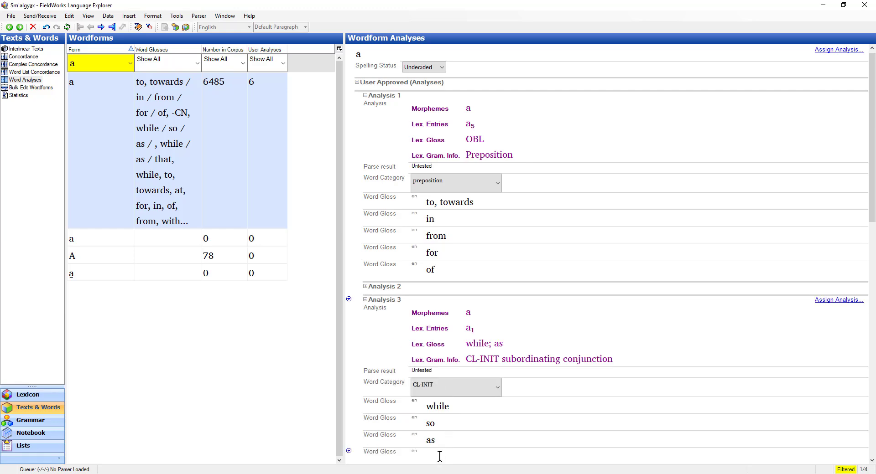
text(that)
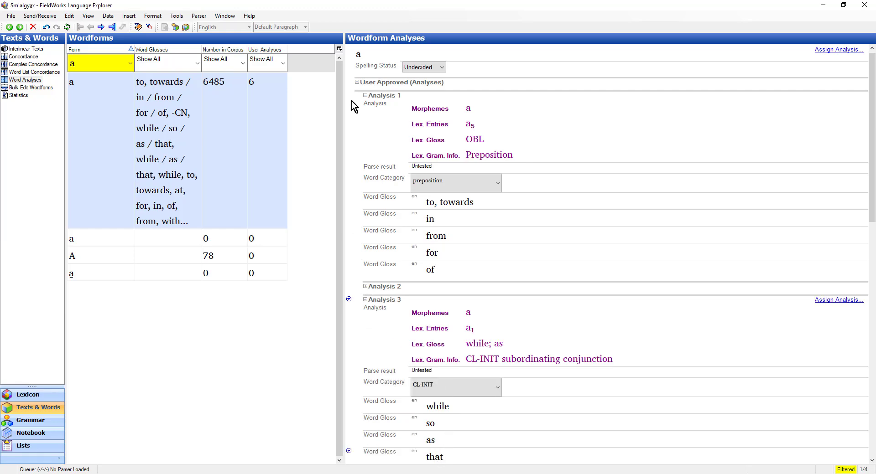
click(365, 96)
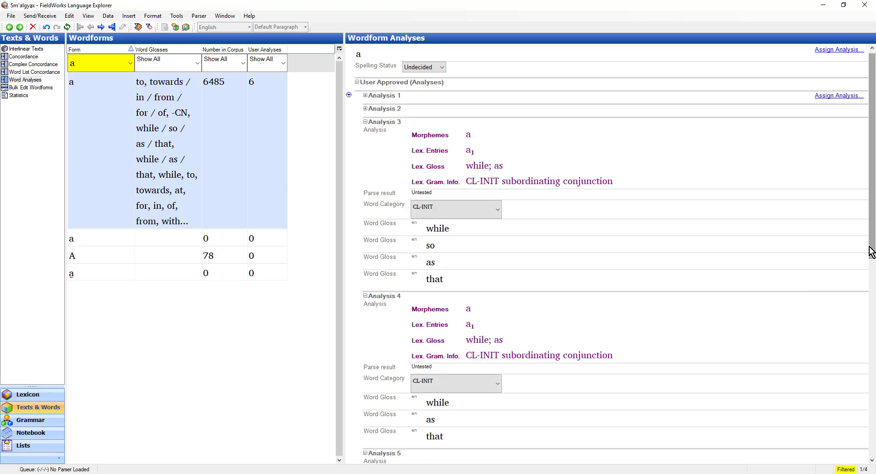
Assign the occurrences of Analysis 4's "as" gloss to Analysis 3's "as" gloss in the Analysis Usage tool
drag(871, 252, 870, 287)
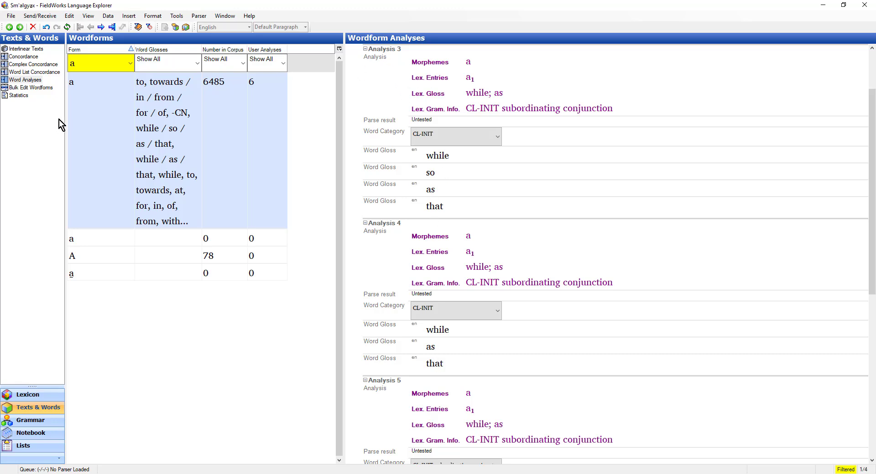
right_click(354, 224)
click(360, 226)
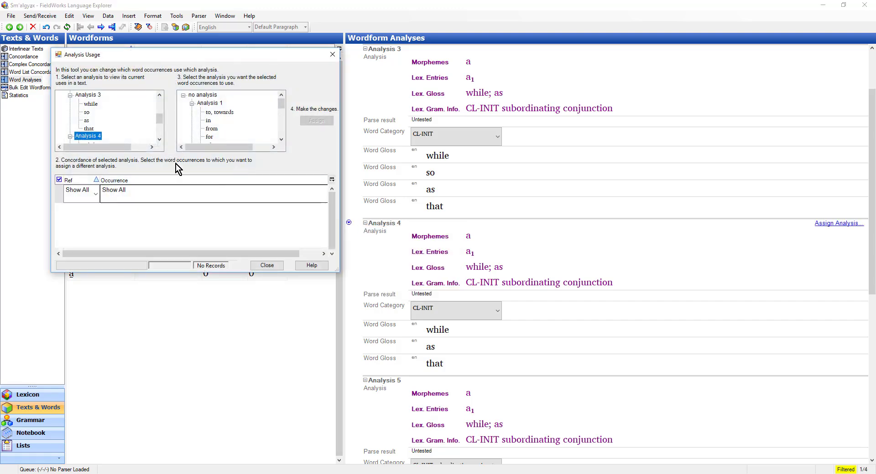
click(159, 139)
click(159, 140)
click(160, 139)
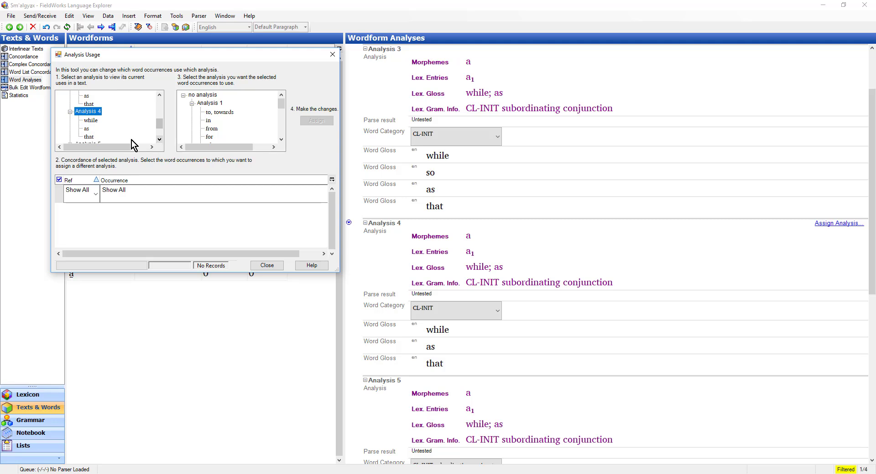
click(86, 128)
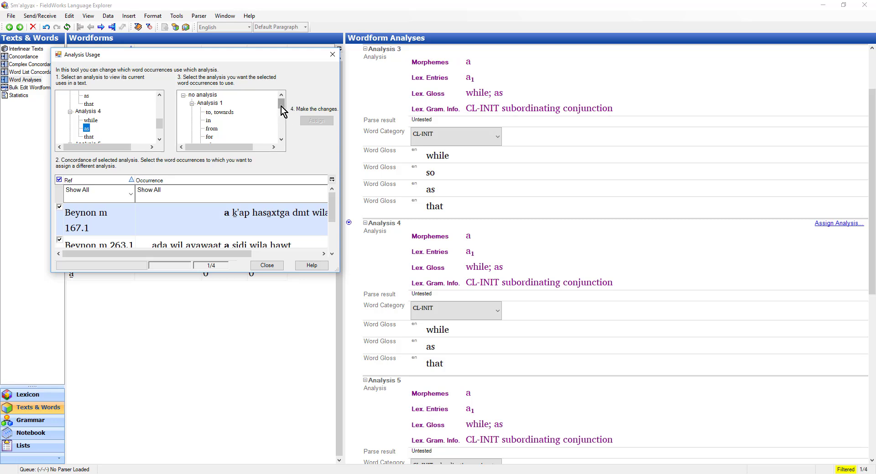
drag(281, 106, 248, 122)
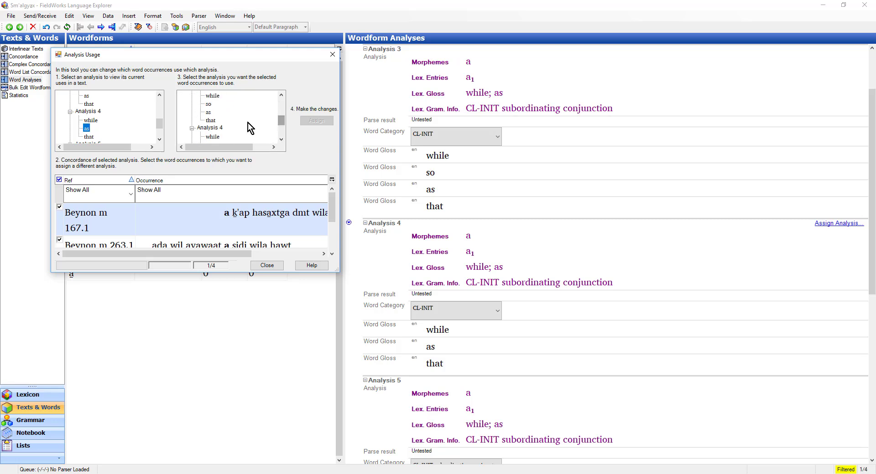
click(209, 121)
click(319, 122)
Assign the occurrences of Analysis 4's "that" gloss to Analysis 3's "that" gloss, check Analysis 4 for remaining uses, and close the usage tool
click(88, 136)
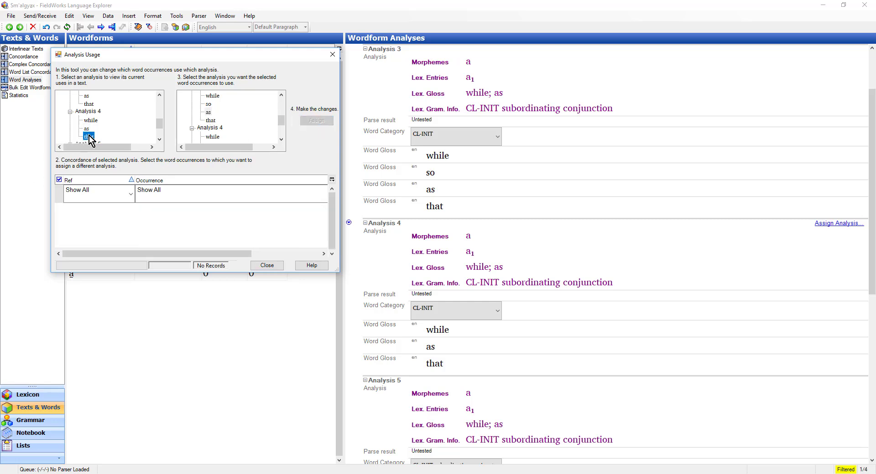
click(211, 121)
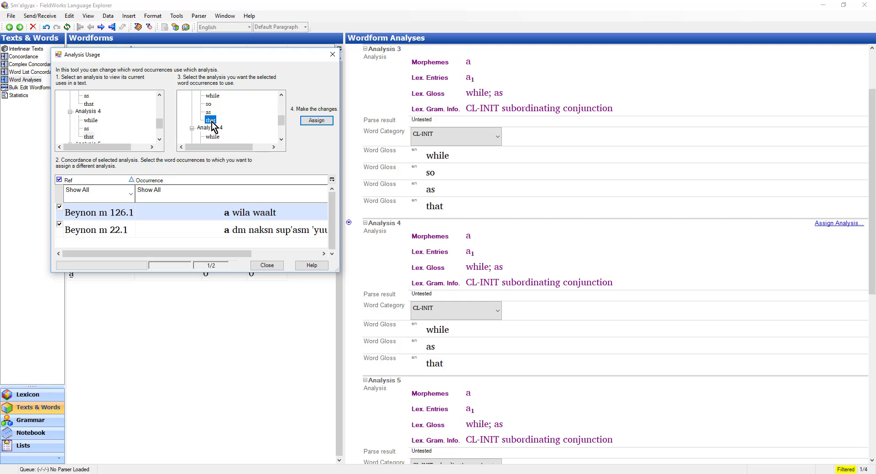
click(322, 120)
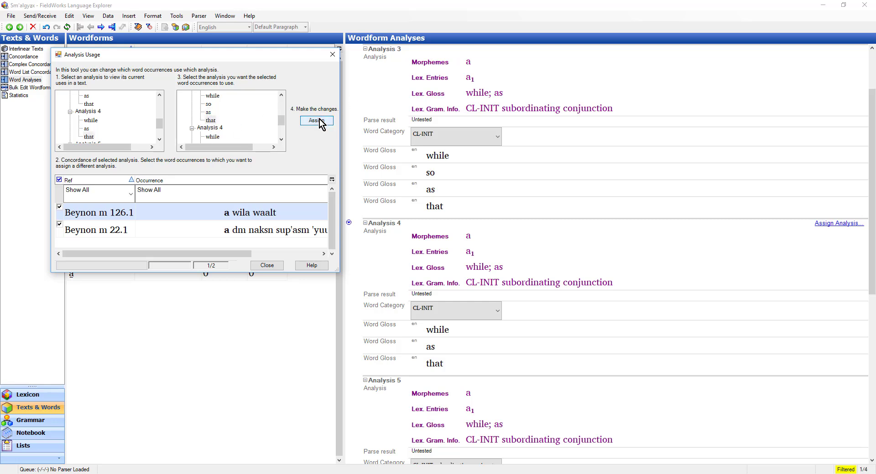
click(93, 111)
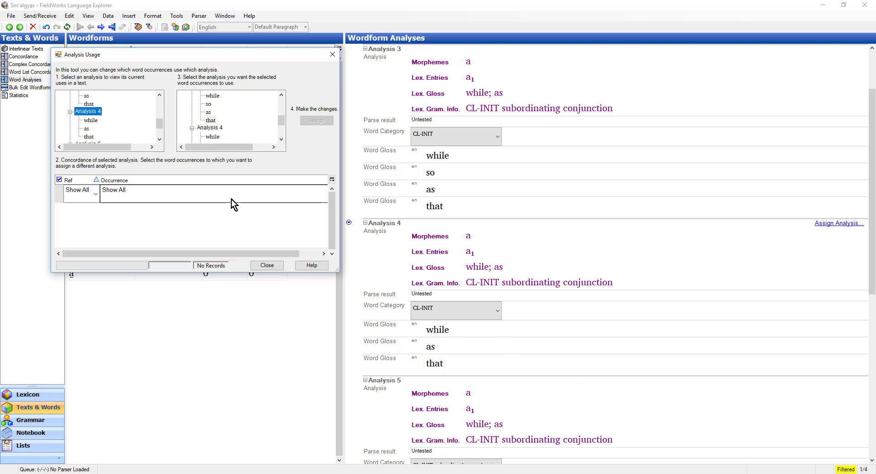
click(270, 268)
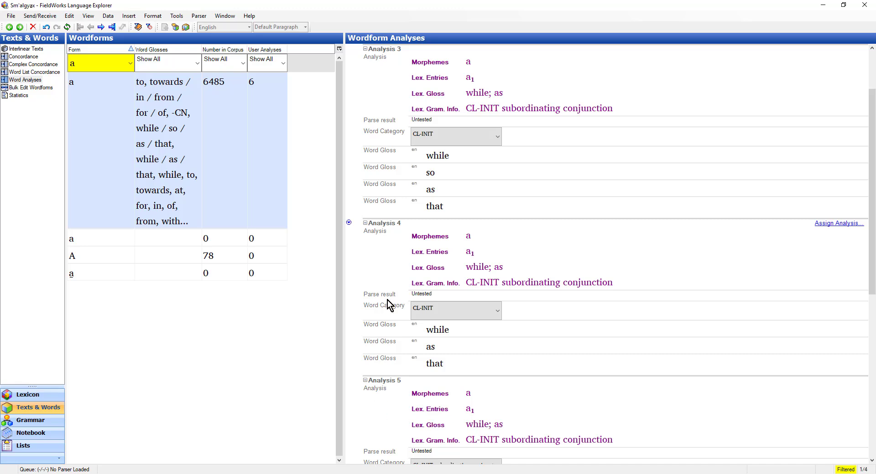
Delete Analysis 4, the duplicate CL-INIT analysis glossed "while", "as" and "that"
click(349, 224)
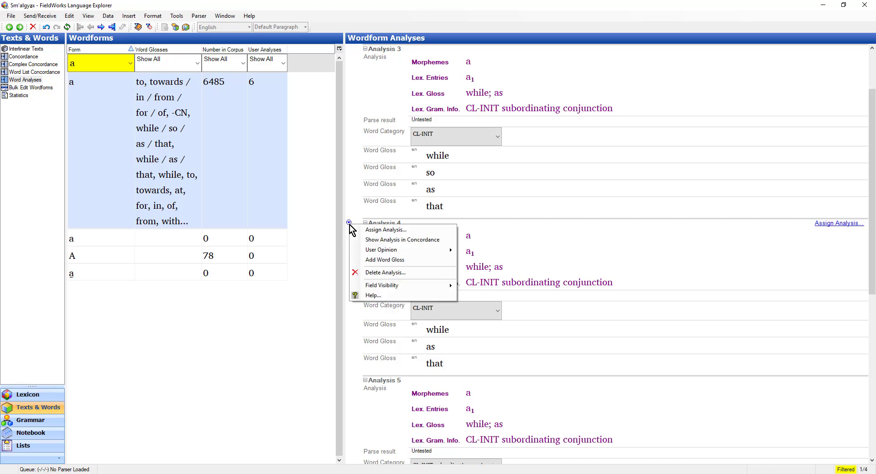
click(379, 274)
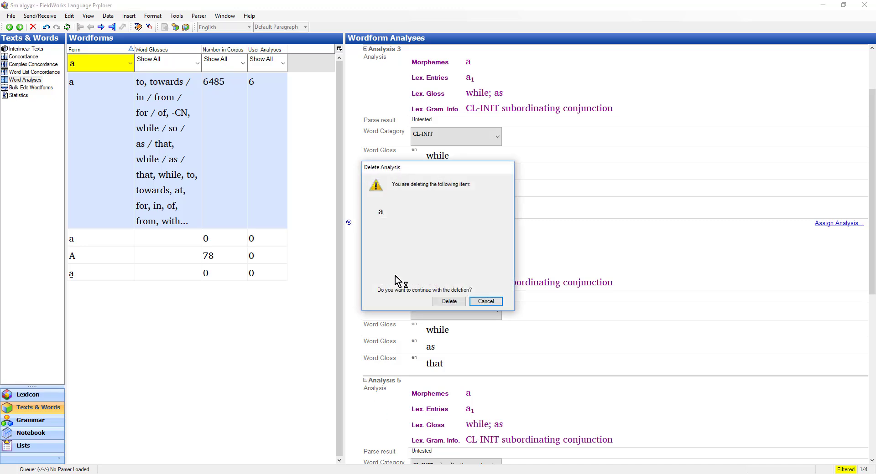
click(449, 301)
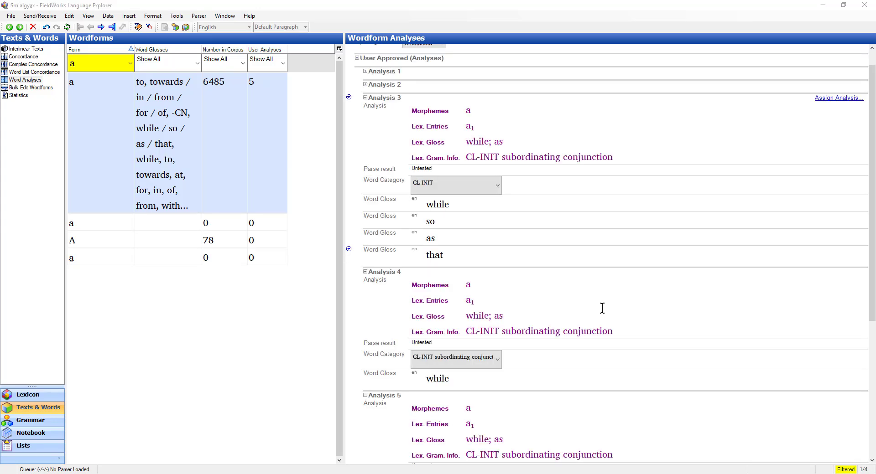
Delete Analysis Candidate 1 from the User Opinion Unknown section
drag(871, 302, 872, 373)
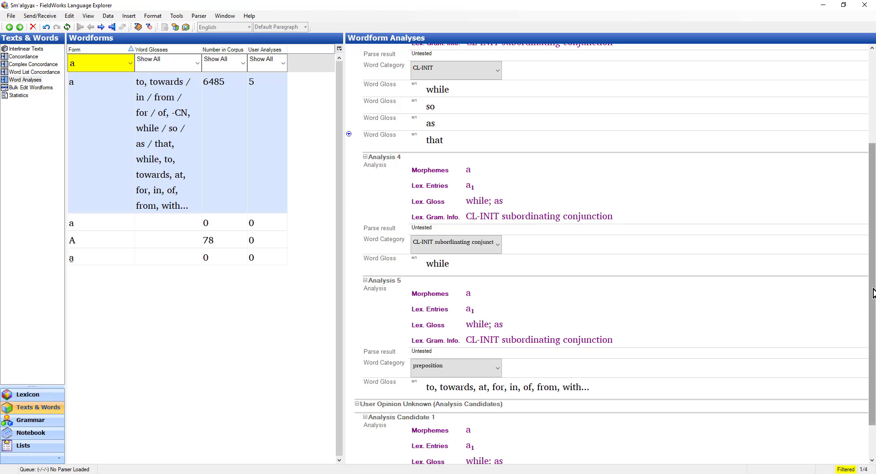
scroll(872, 287, down, 3)
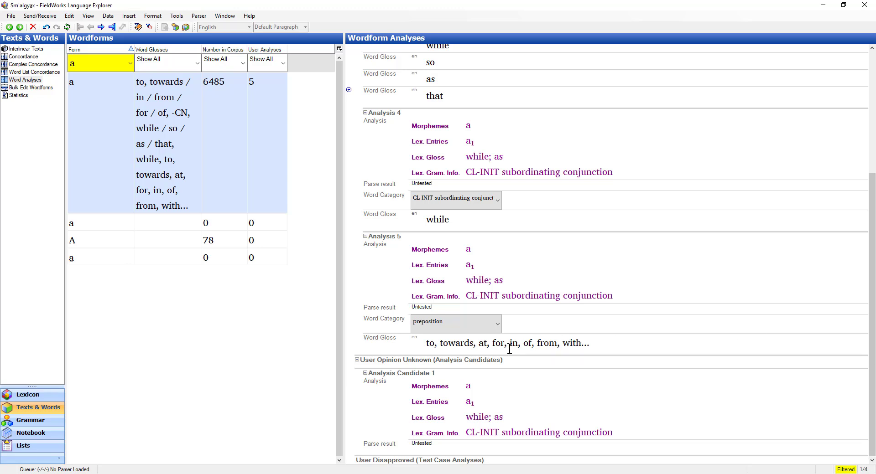
right_click(354, 374)
click(375, 393)
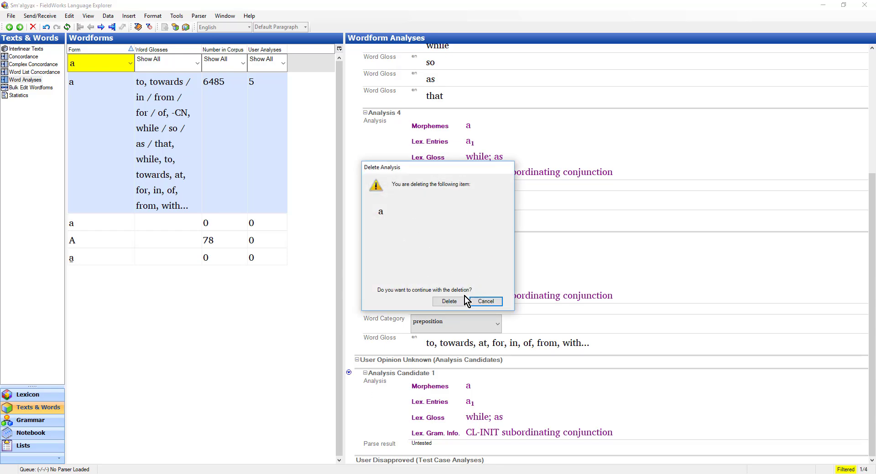
click(449, 302)
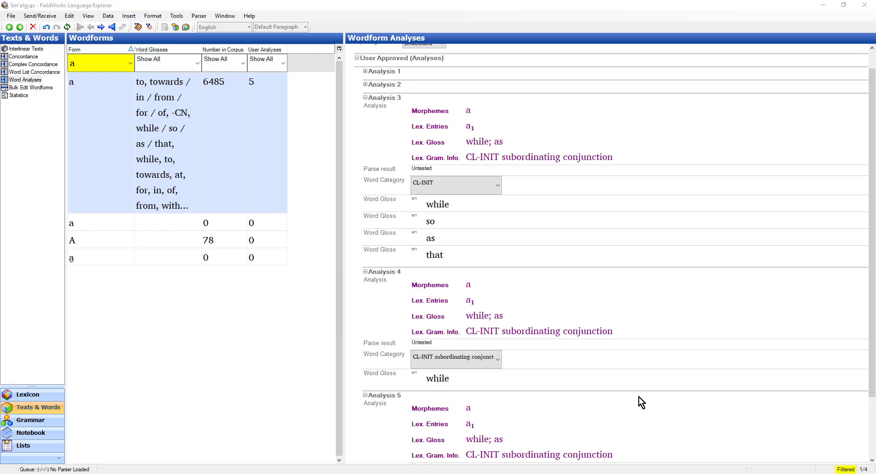
List the occurrences of Analysis 5, the one with the preposition word category, in the Analysis Usage tool and enlarge its window
drag(874, 357, 874, 421)
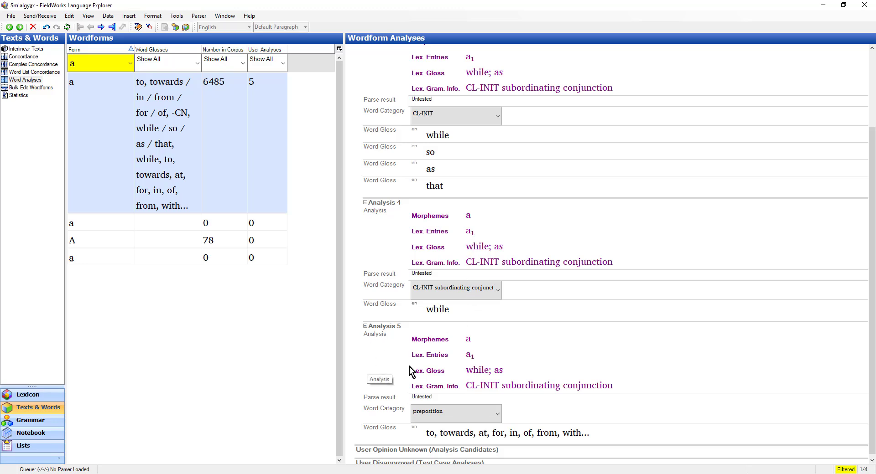
right_click(350, 330)
click(354, 335)
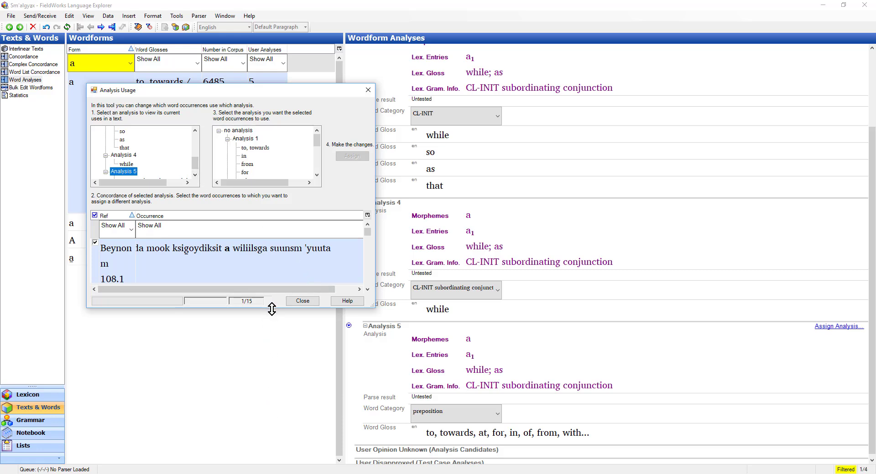
drag(272, 307, 269, 453)
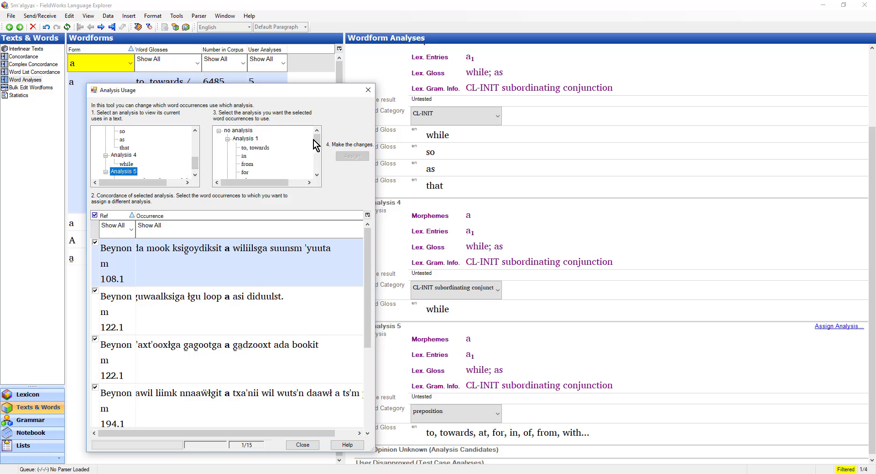
Assign all listed occurrences of Analysis 5 to Analysis 4 itself rather than to its "while" gloss, and close the usage tool
drag(315, 139, 336, 186)
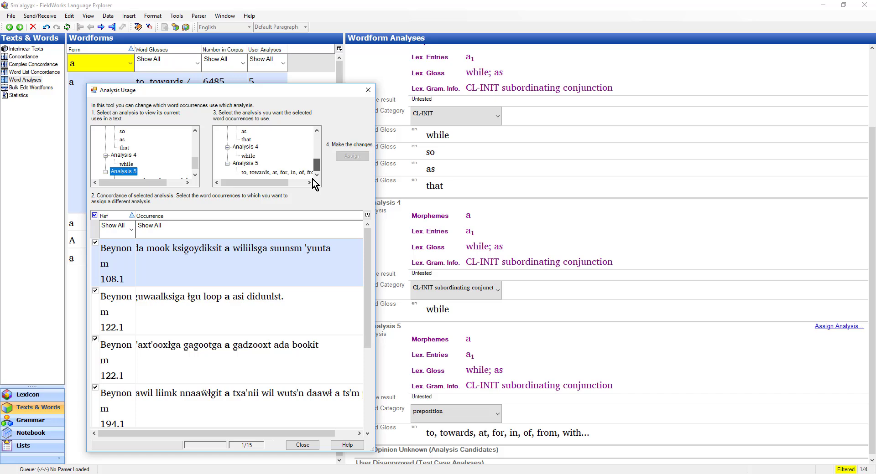
click(247, 147)
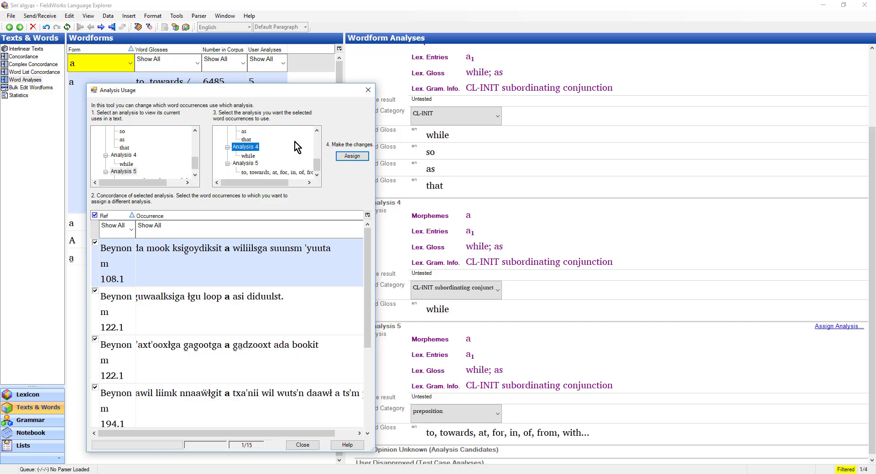
click(249, 155)
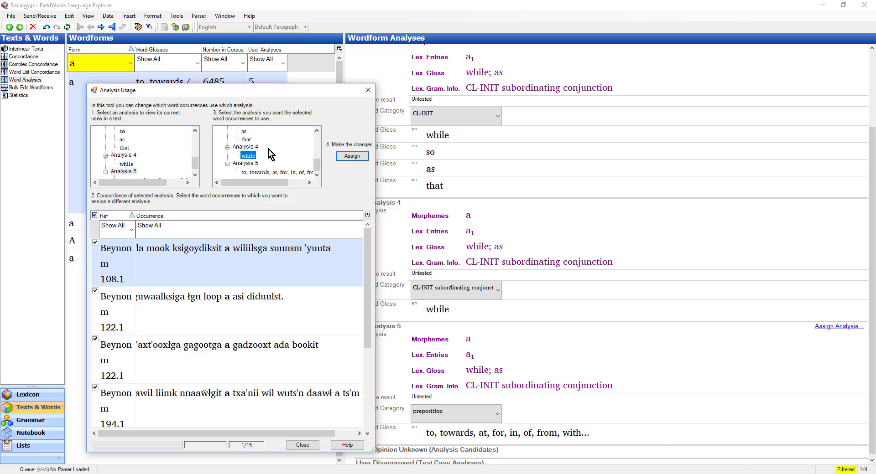
click(245, 147)
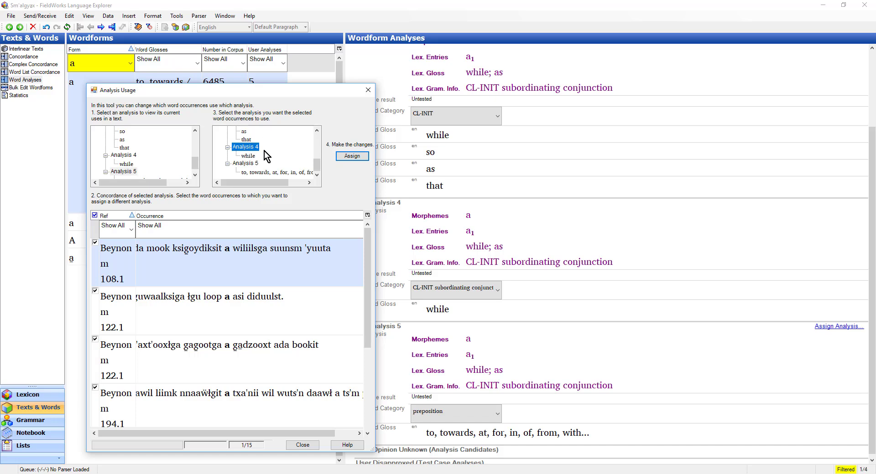
click(355, 155)
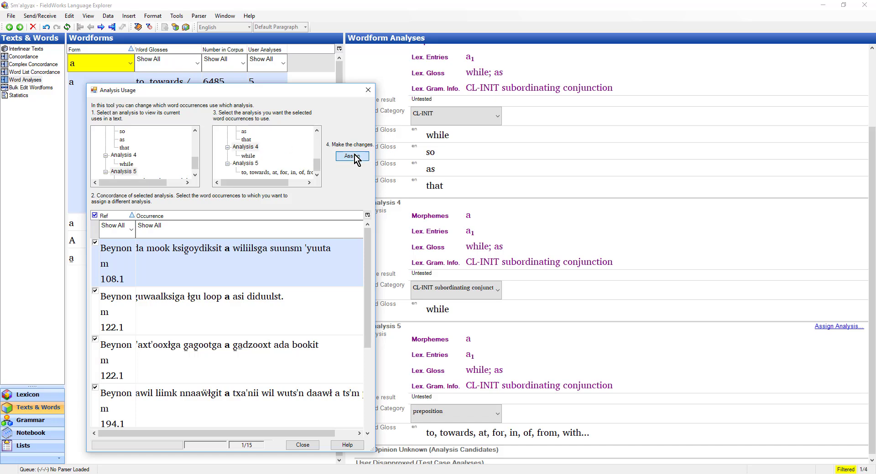
click(302, 446)
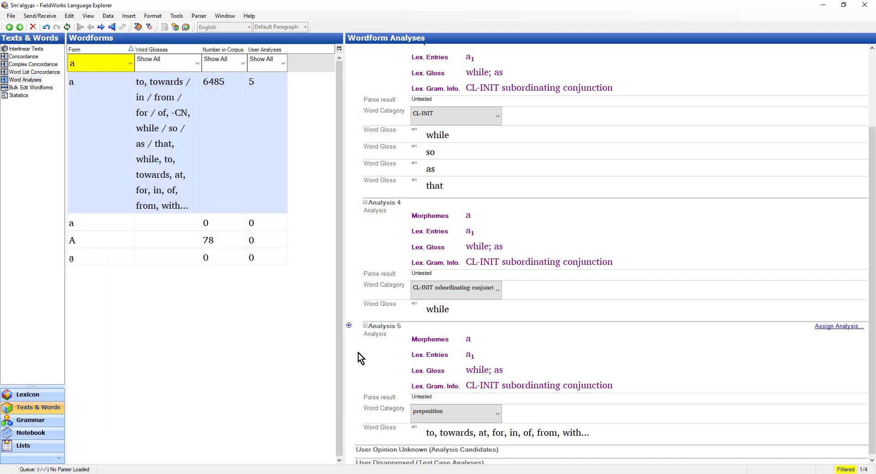
Delete Analysis 5, the CL-INIT analysis with the mismatched preposition word category
click(350, 326)
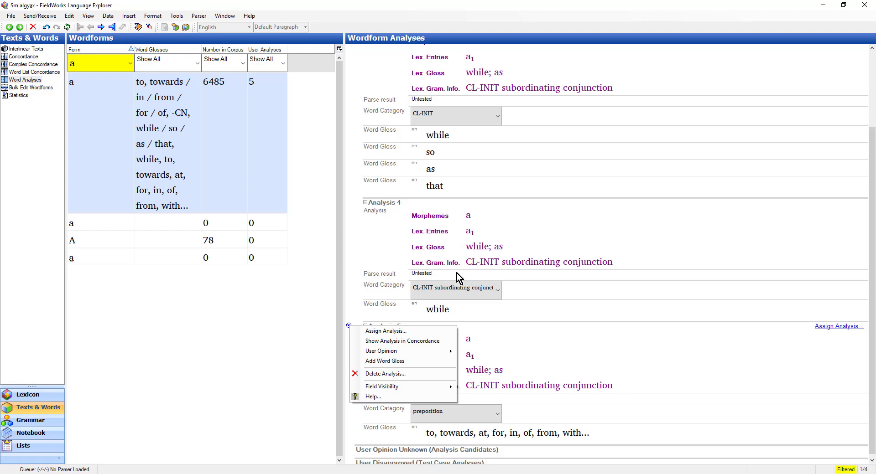
click(374, 374)
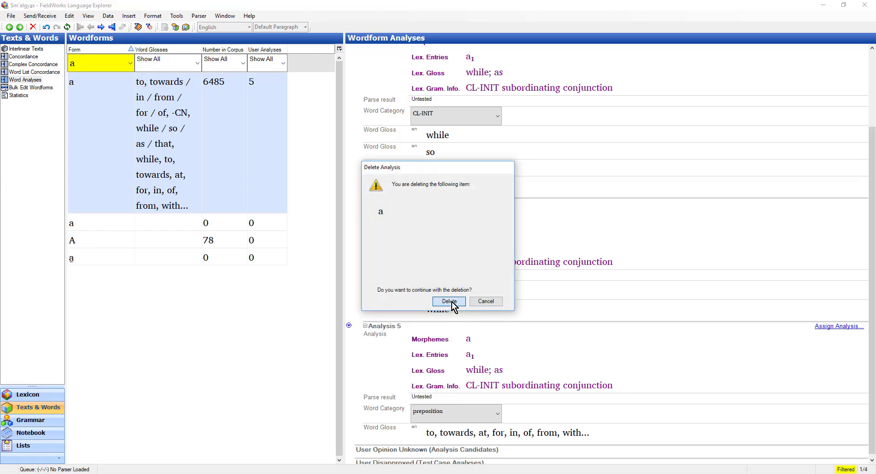
click(451, 302)
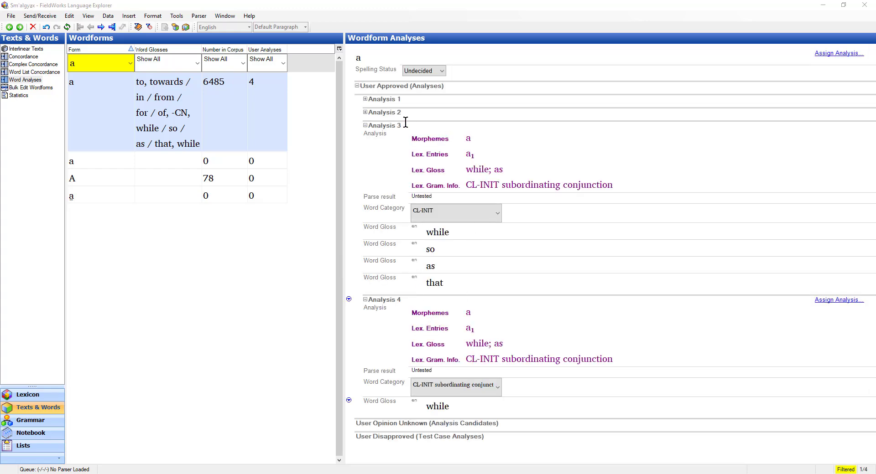
Expand Analysis 1 and Analysis 2 to review their morphemes, word categories and glosses, and collapse both again
click(365, 99)
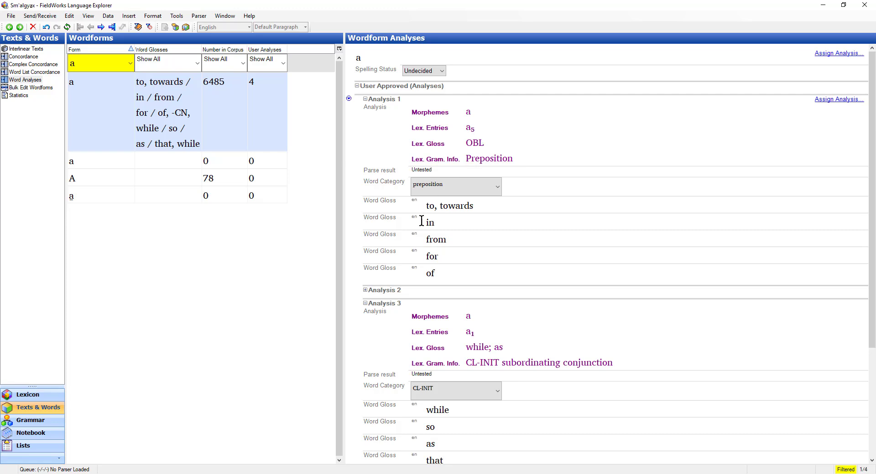
click(365, 291)
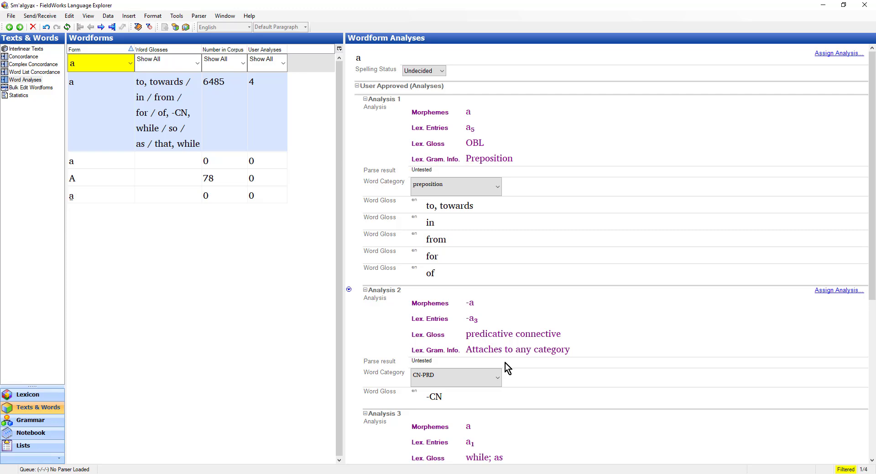
click(349, 290)
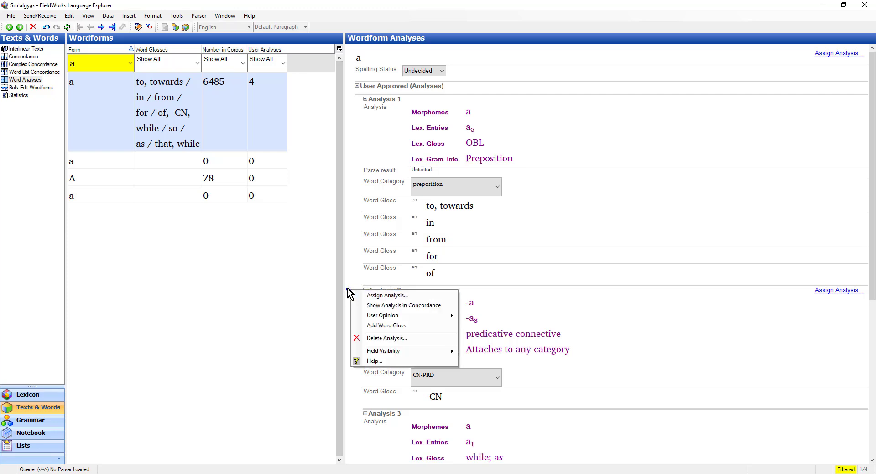
click(542, 292)
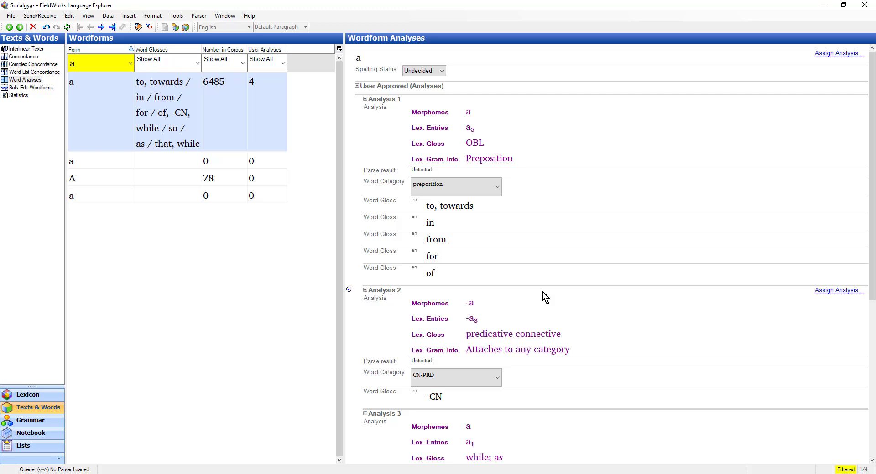
click(365, 290)
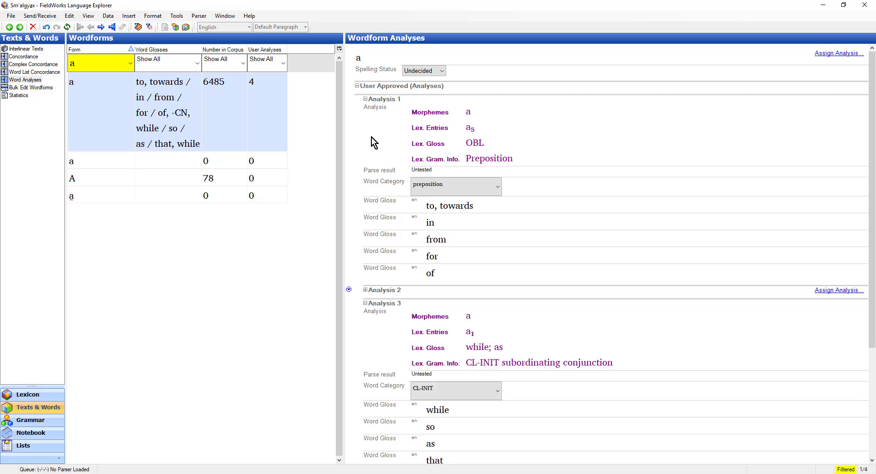
click(365, 99)
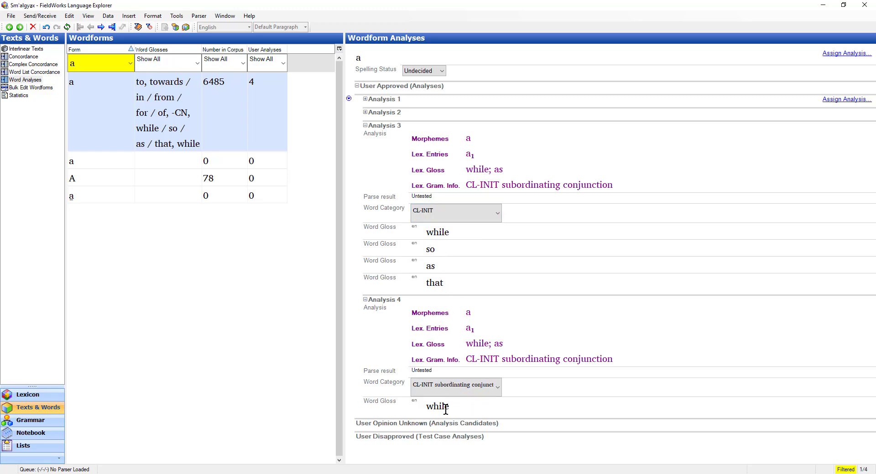
Check the occurrences of Analysis 4 and of its "while" gloss in the Analysis Usage tool, and close the tool
click(349, 299)
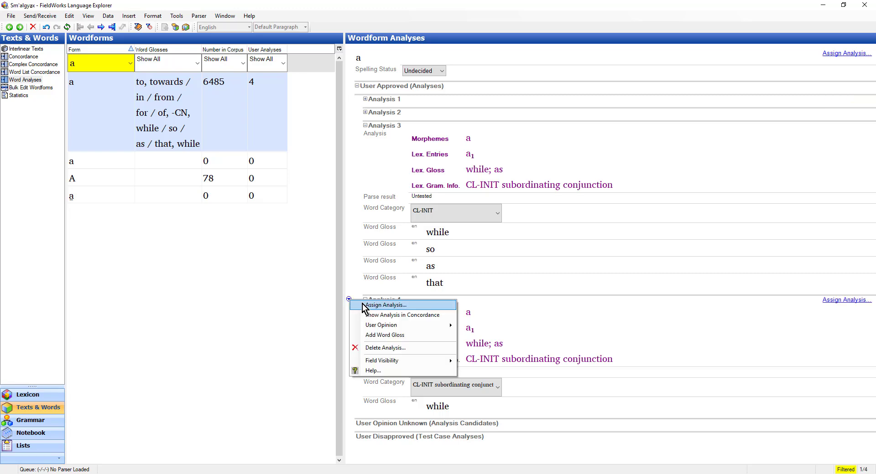
click(363, 305)
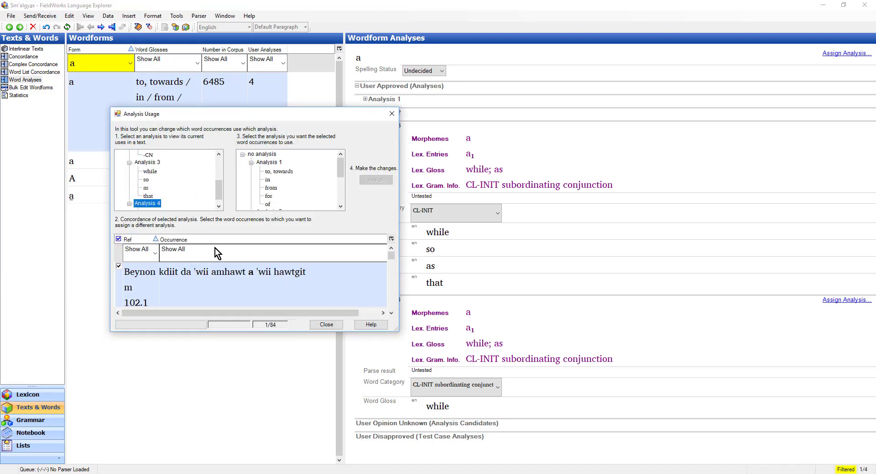
scroll(220, 191, down, 1)
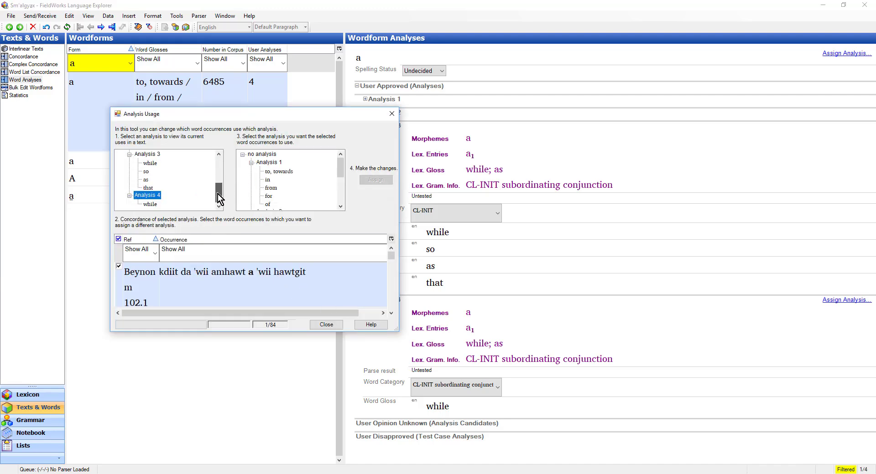
click(151, 204)
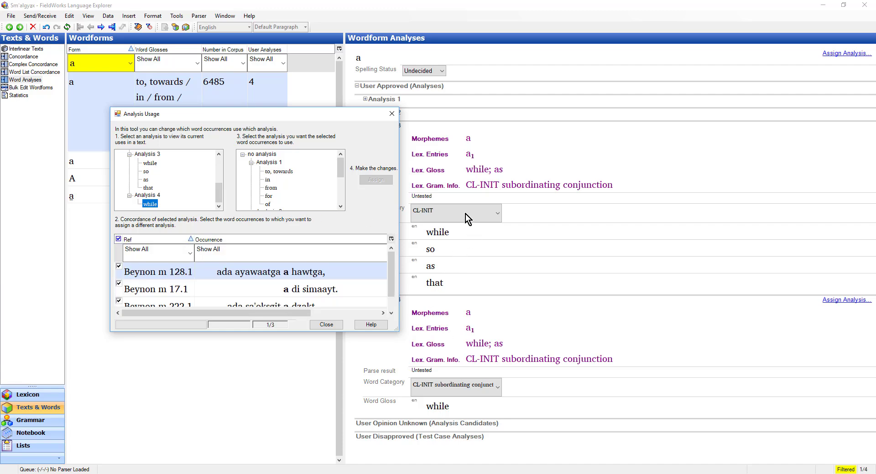
click(326, 324)
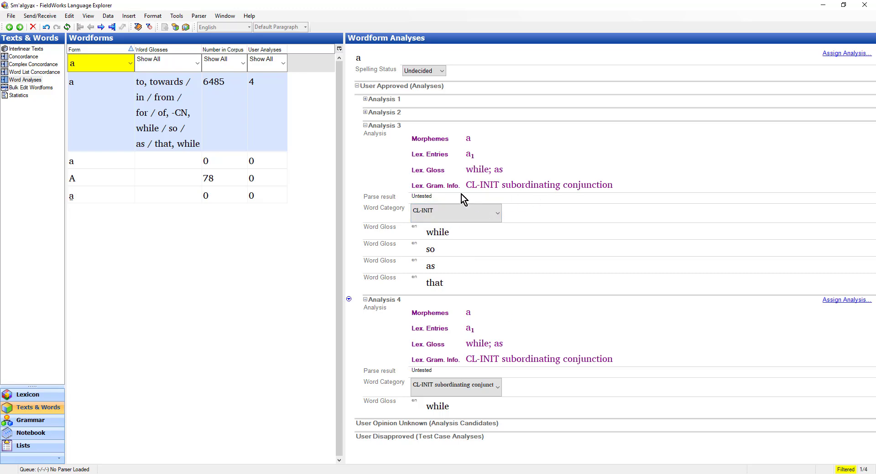
Look through the CL-INIT options among the word category choices for Analysis 3, and close the list without choosing one
click(456, 216)
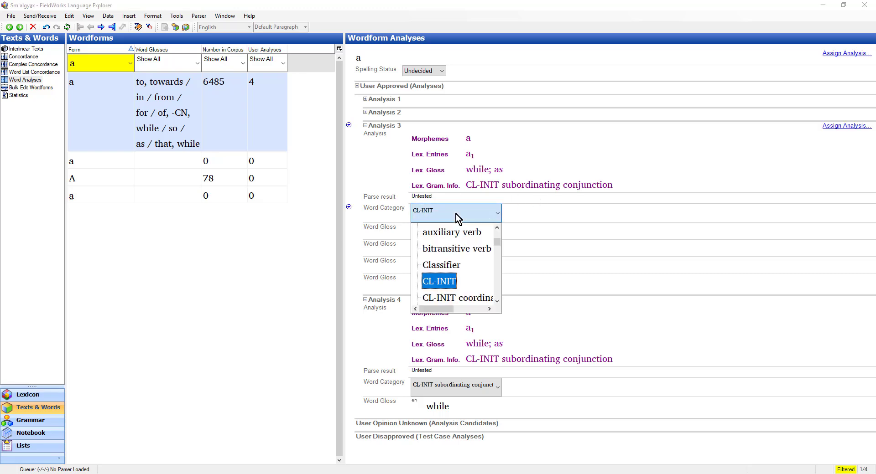
click(456, 215)
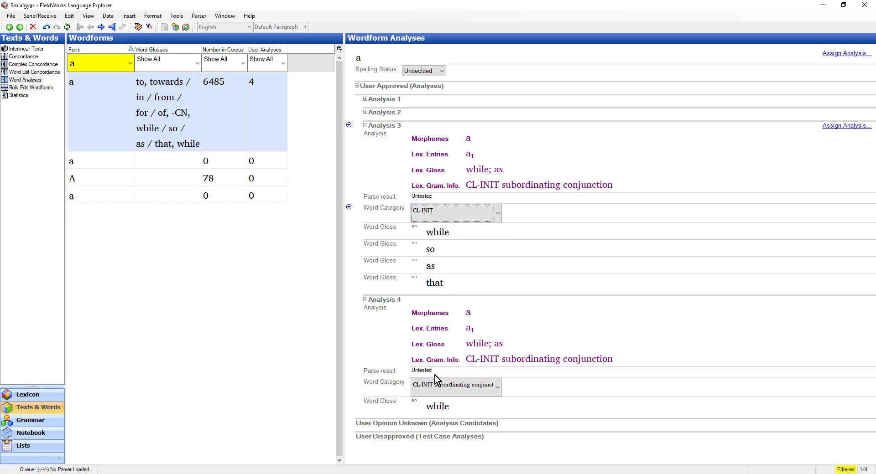
click(470, 219)
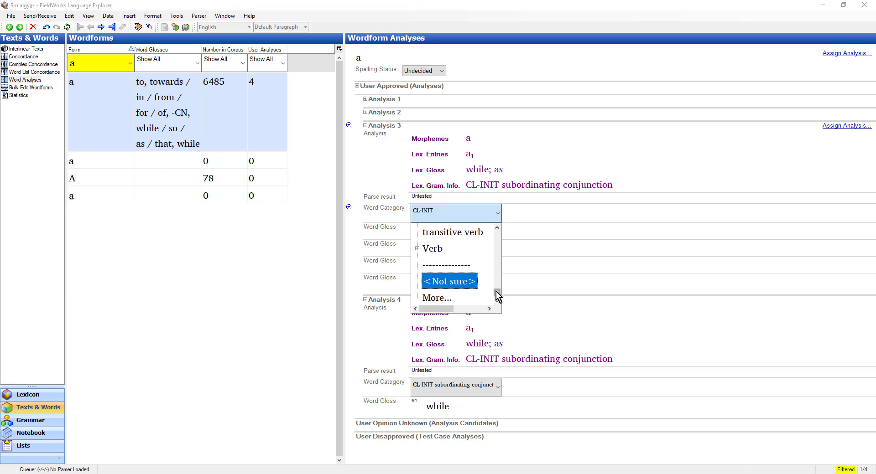
drag(496, 292, 491, 247)
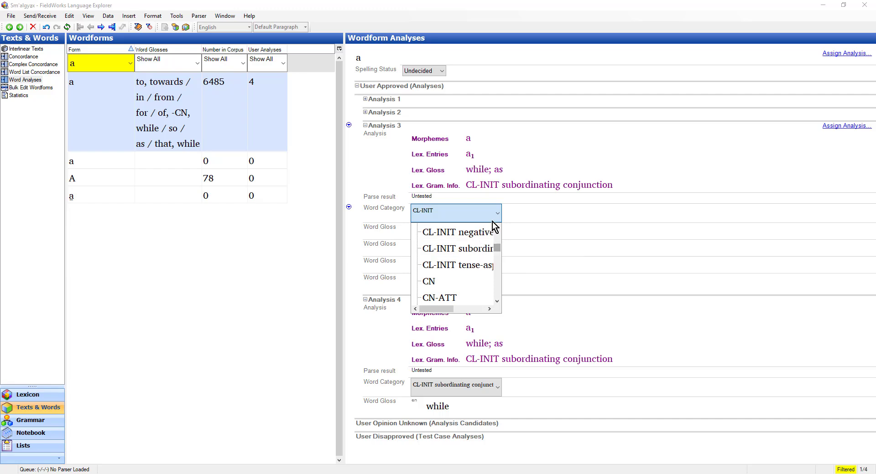
click(497, 228)
click(497, 228)
click(497, 228)
click(497, 228)
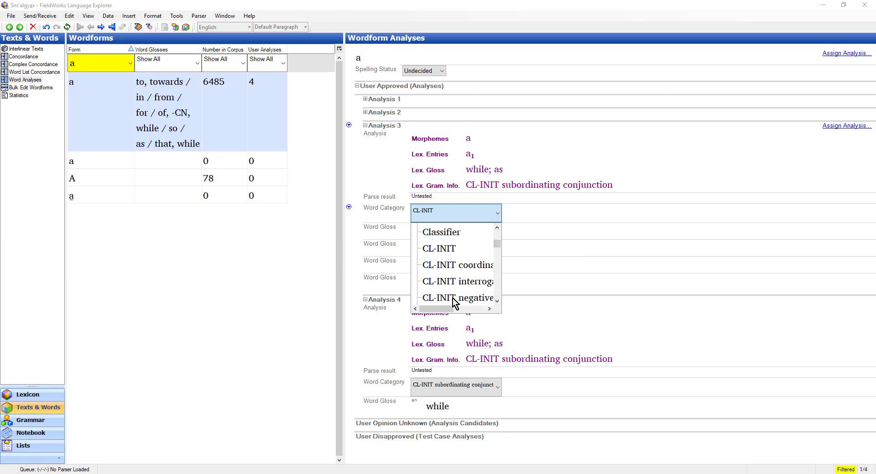
click(521, 232)
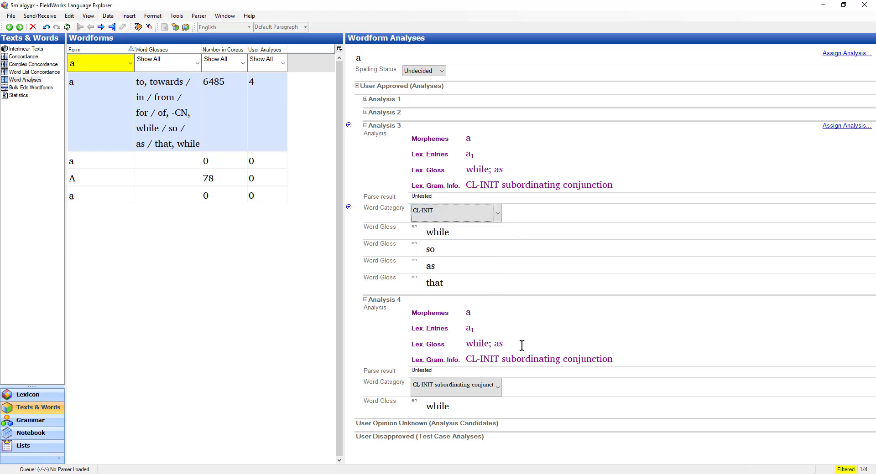